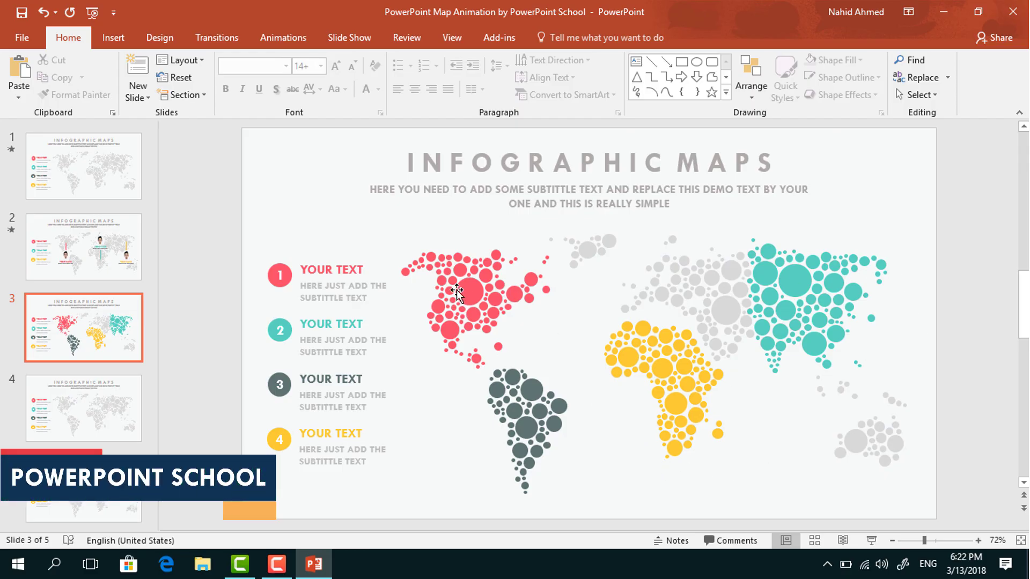
- Inspect slide 3's map by selecting its dots, including red North America and teal Asia dots
drag(928, 203, 380, 509)
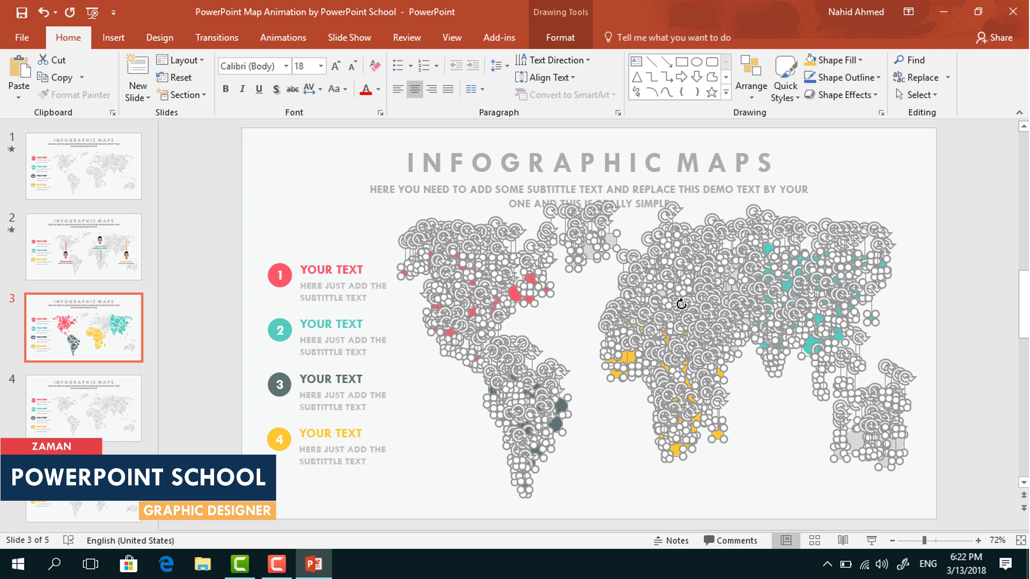
click(458, 468)
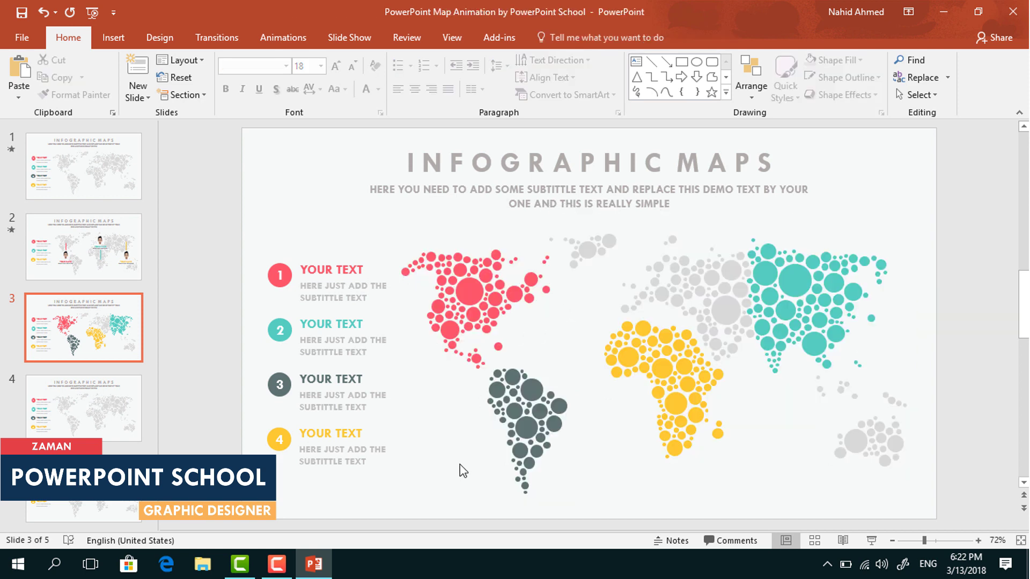
click(469, 290)
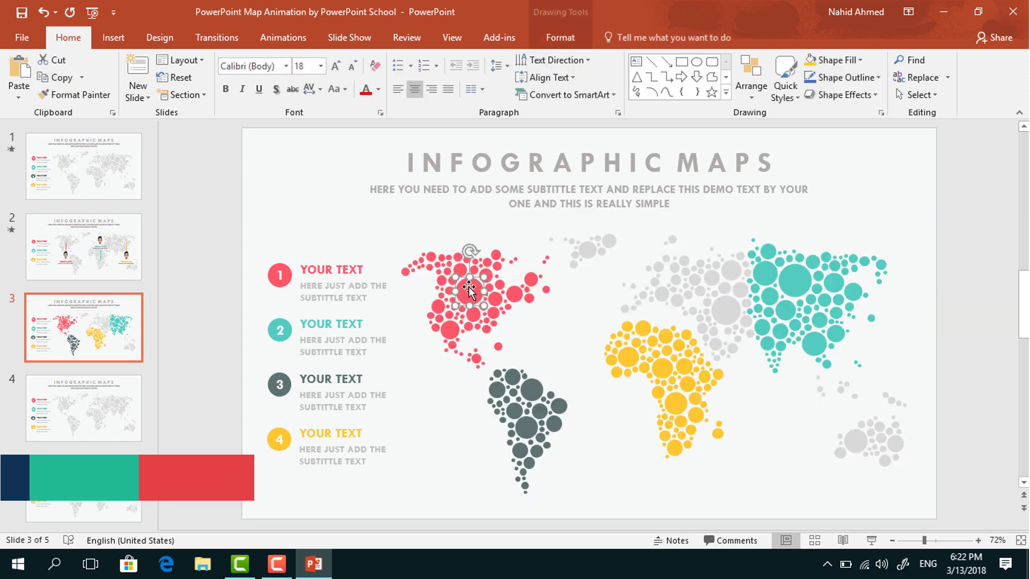
click(728, 314)
click(795, 280)
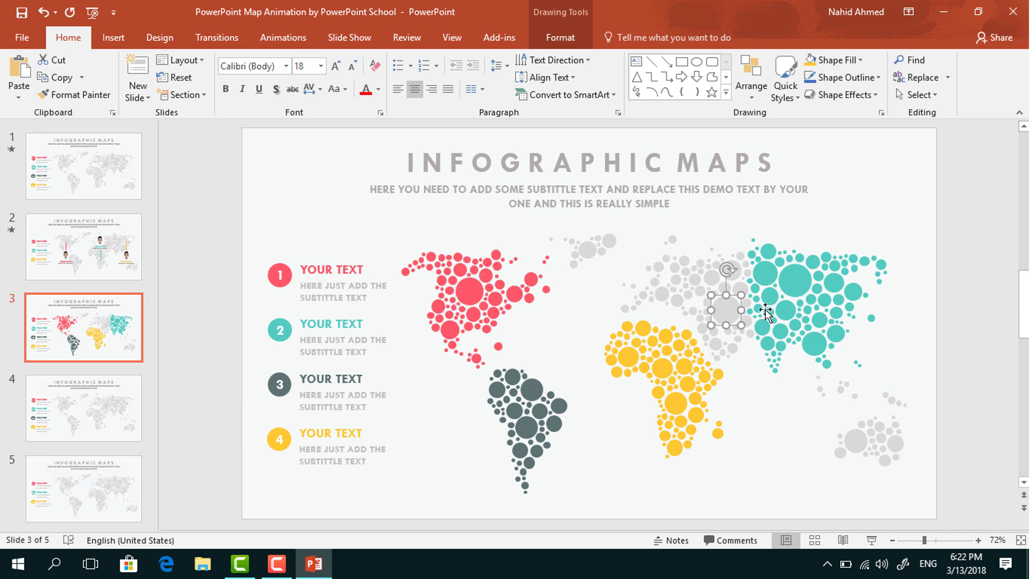
- Check the yellow Africa dots on slide 3, then open slide 4's grey map
click(627, 355)
click(676, 404)
click(599, 502)
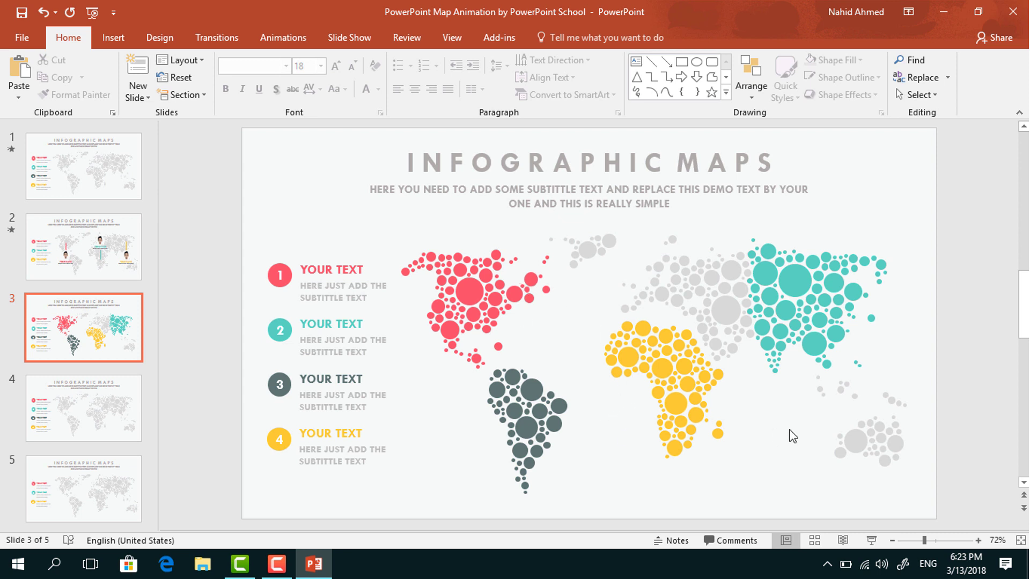
click(97, 409)
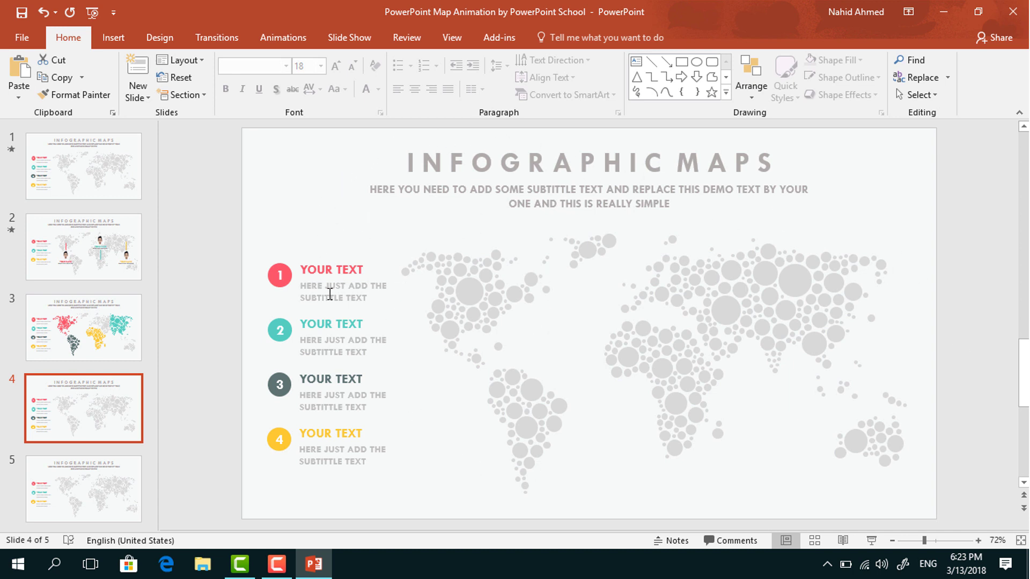
- Give the North America dots a red Fill Color emphasis lasting 0.5 s
mouse_move(379, 222)
mouse_down()
mouse_move(494, 338)
mouse_move(559, 373)
mouse_up()
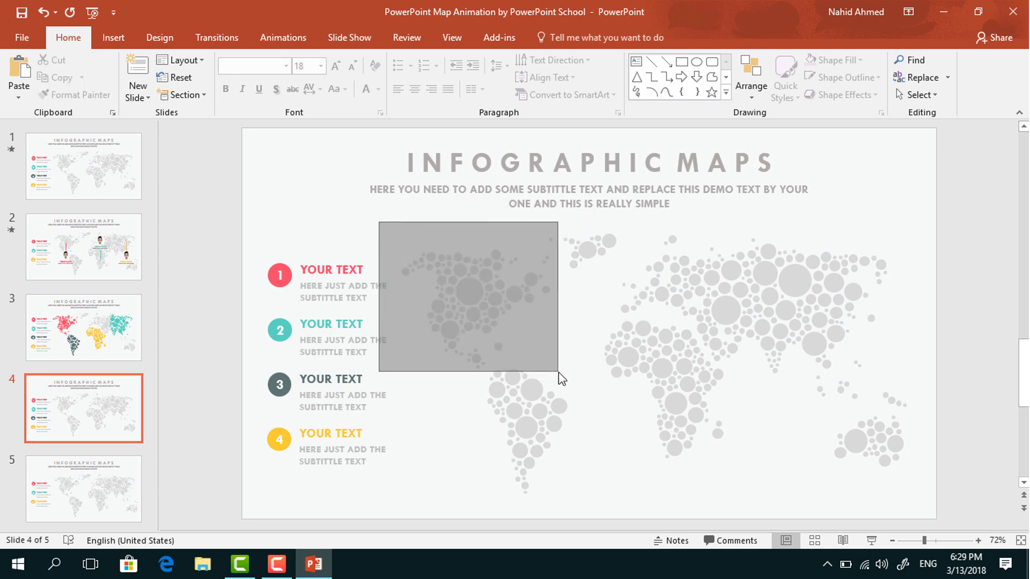
click(279, 40)
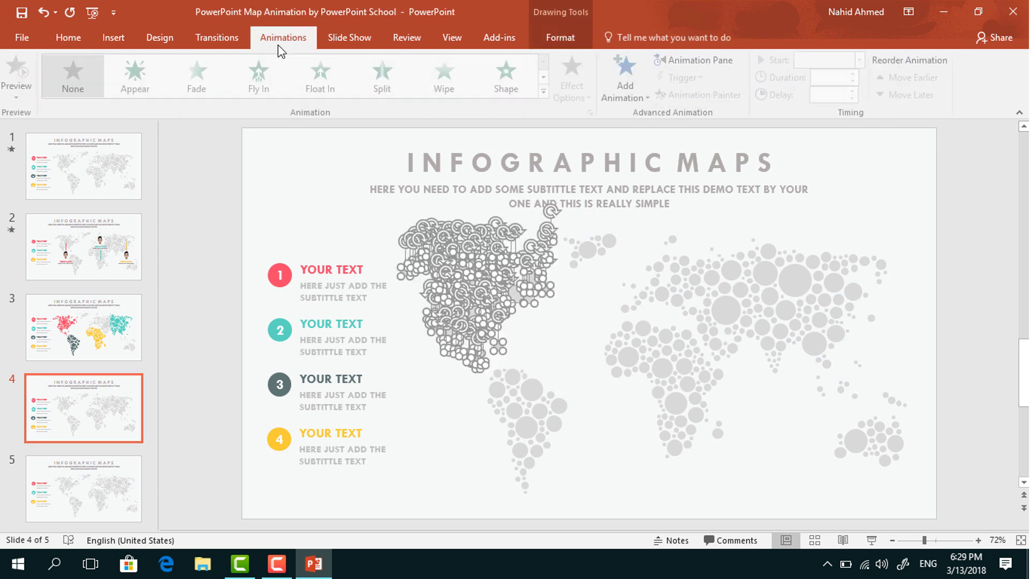
click(728, 63)
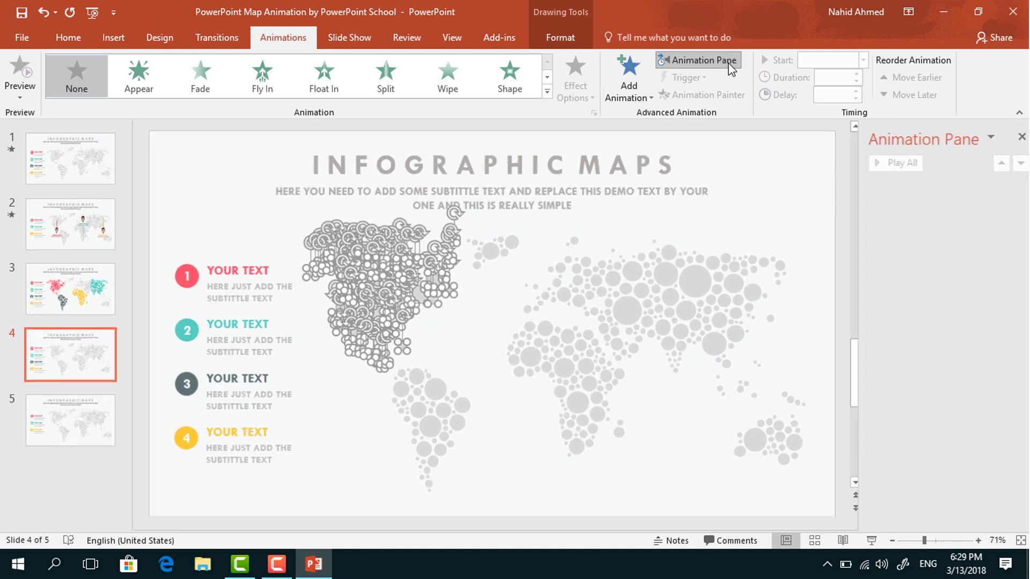
click(629, 88)
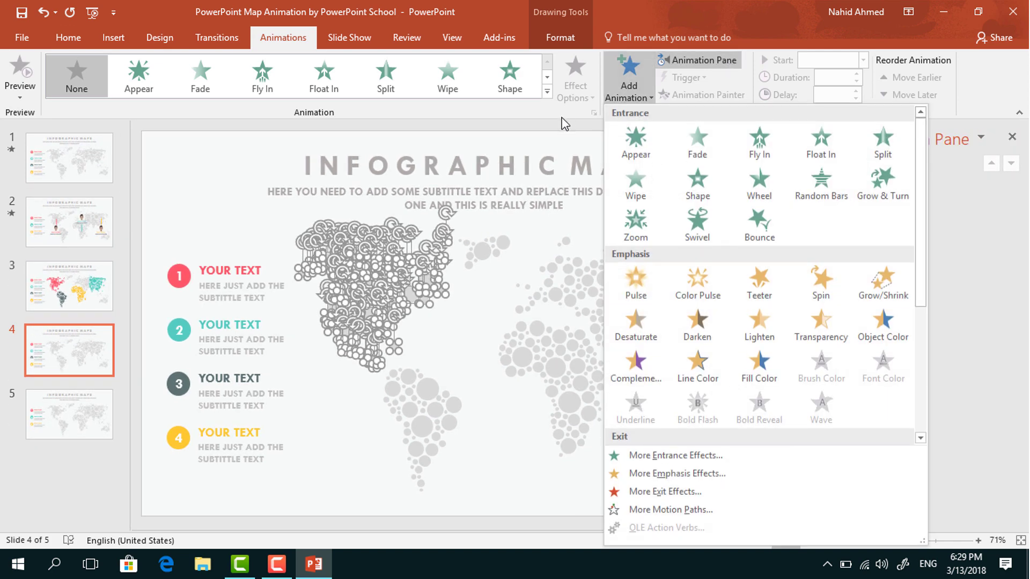
click(777, 385)
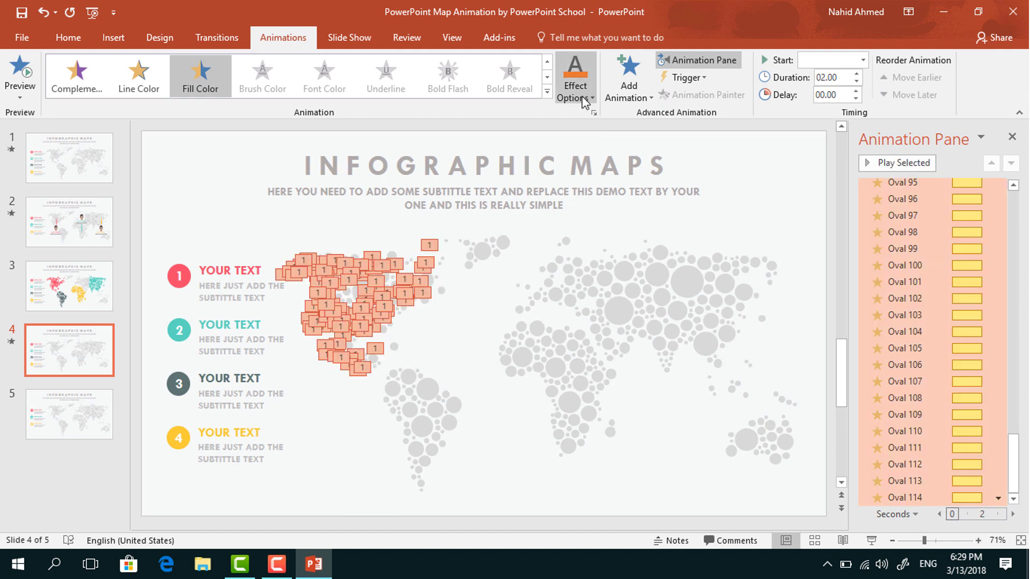
click(575, 92)
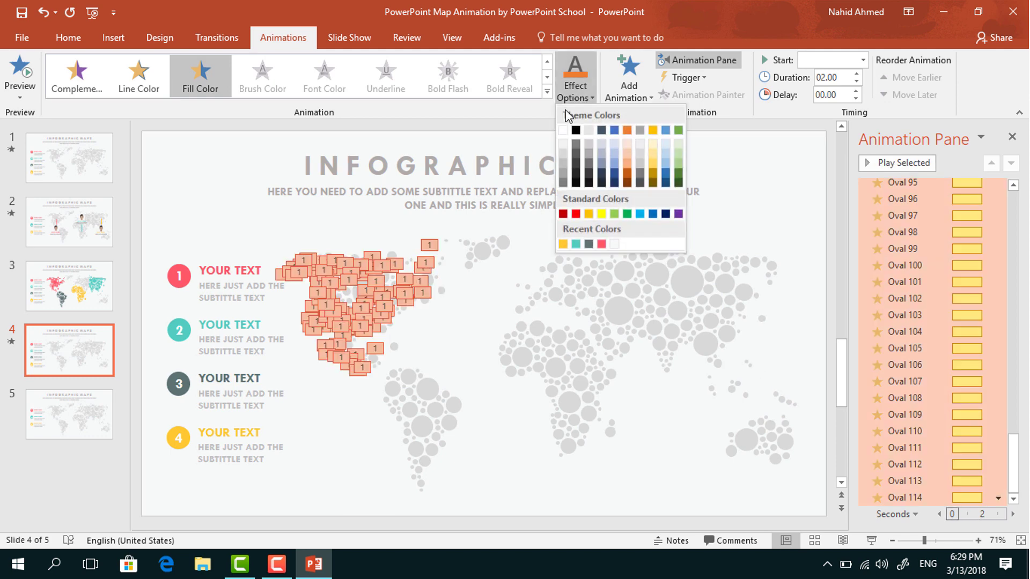
click(601, 244)
click(845, 79)
text(0.5)
key(Return)
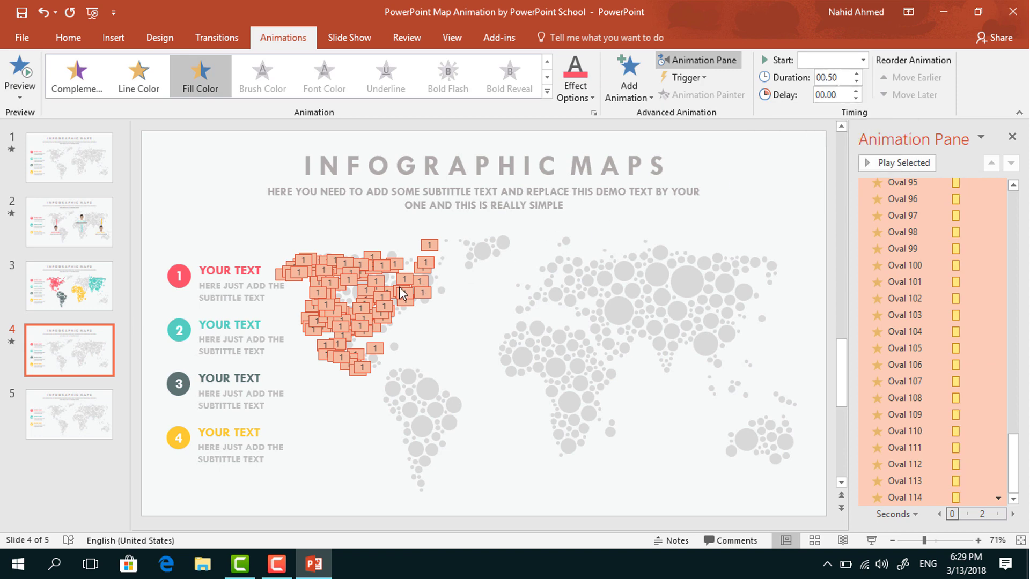
- Give text item 1 a Zoom entrance With Previous, delayed 0.25 s, then select the Asia dots
click(242, 270)
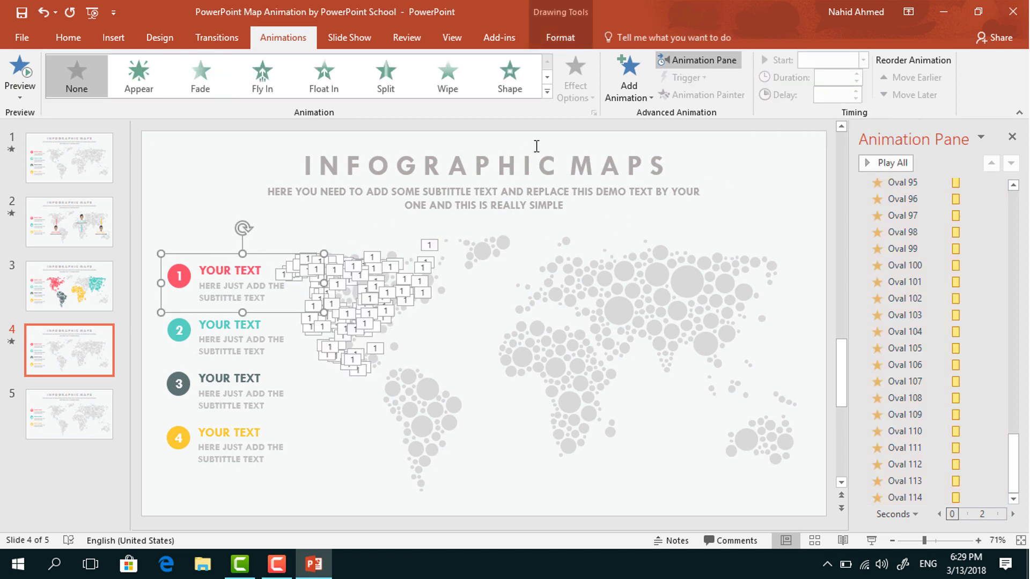
click(628, 75)
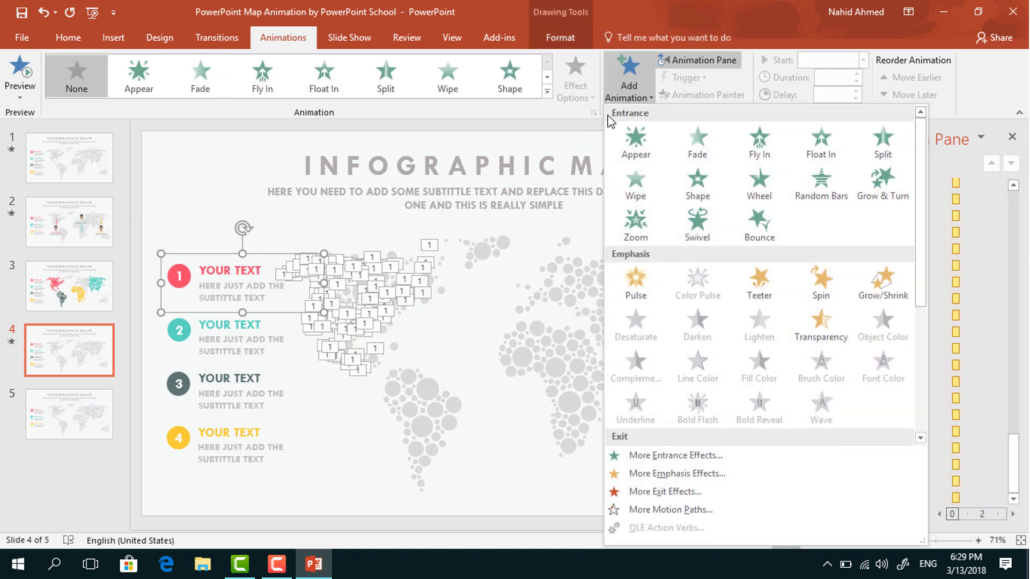
click(639, 239)
click(863, 60)
click(857, 98)
click(848, 99)
text(0.25)
key(Return)
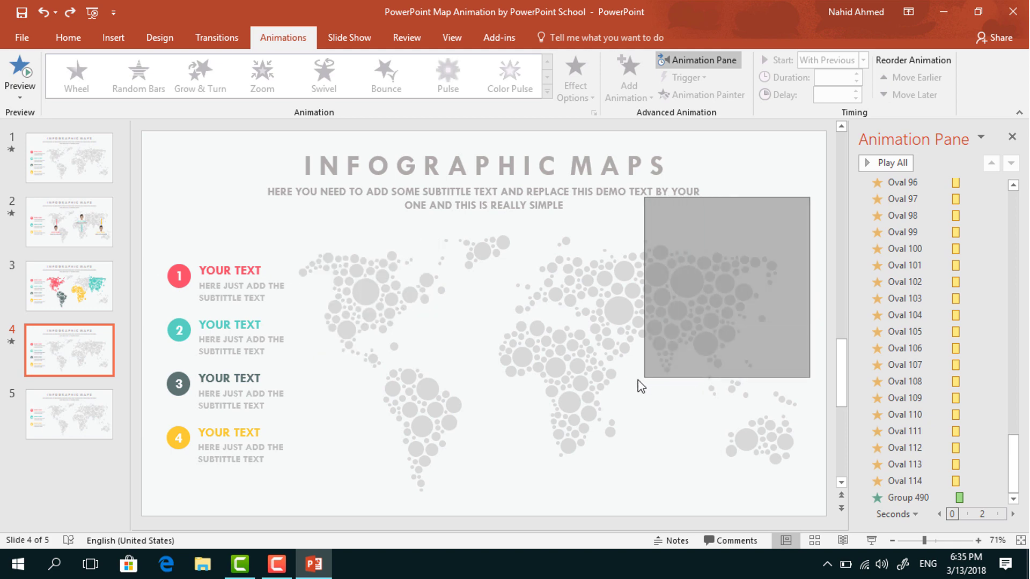
drag(637, 380, 626, 385)
click(631, 92)
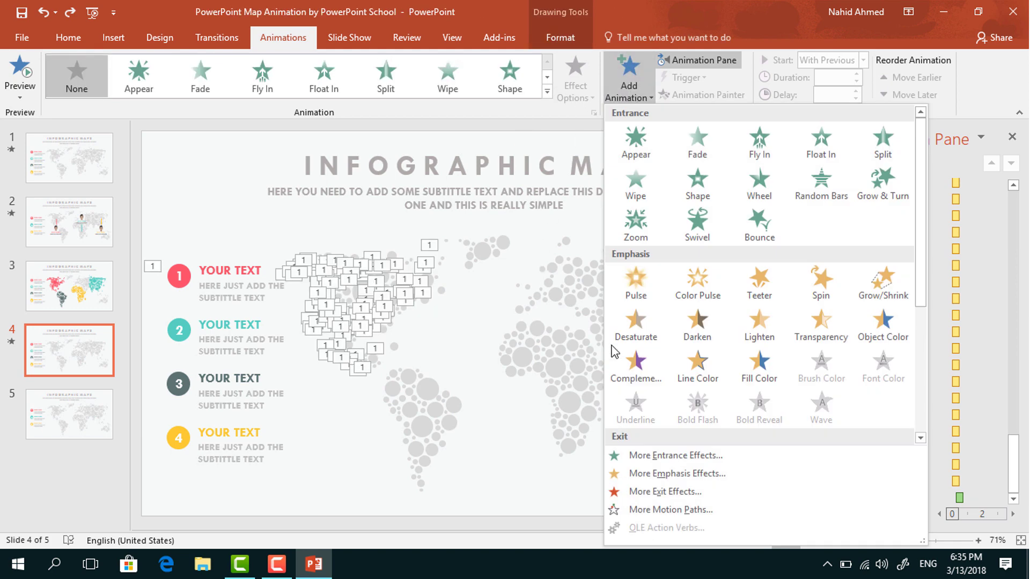
- Give the Asia dots a teal Fill Color emphasis, With Previous, 0.5 s, delayed 0.75 s
click(779, 380)
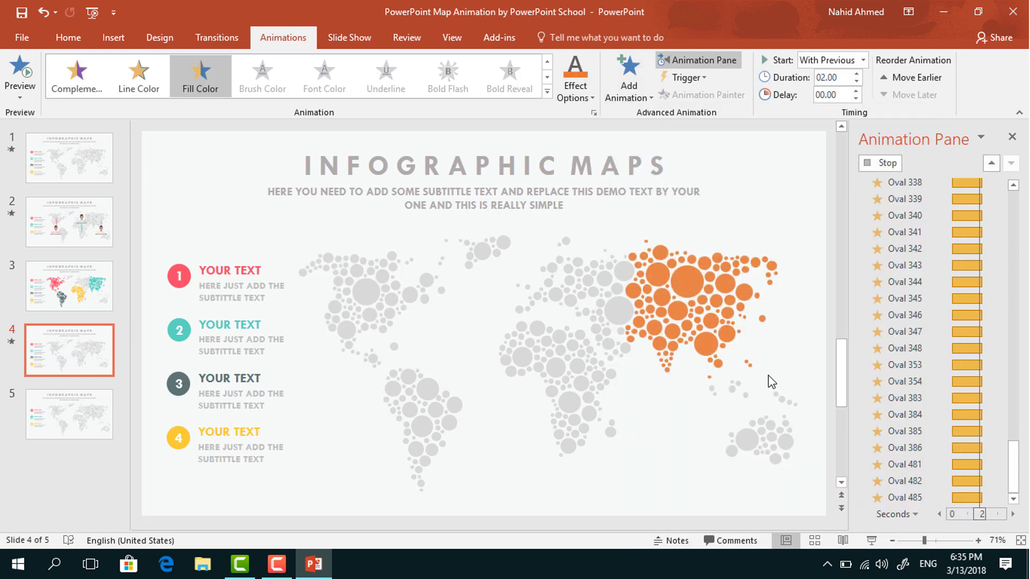
click(575, 89)
click(584, 245)
click(861, 60)
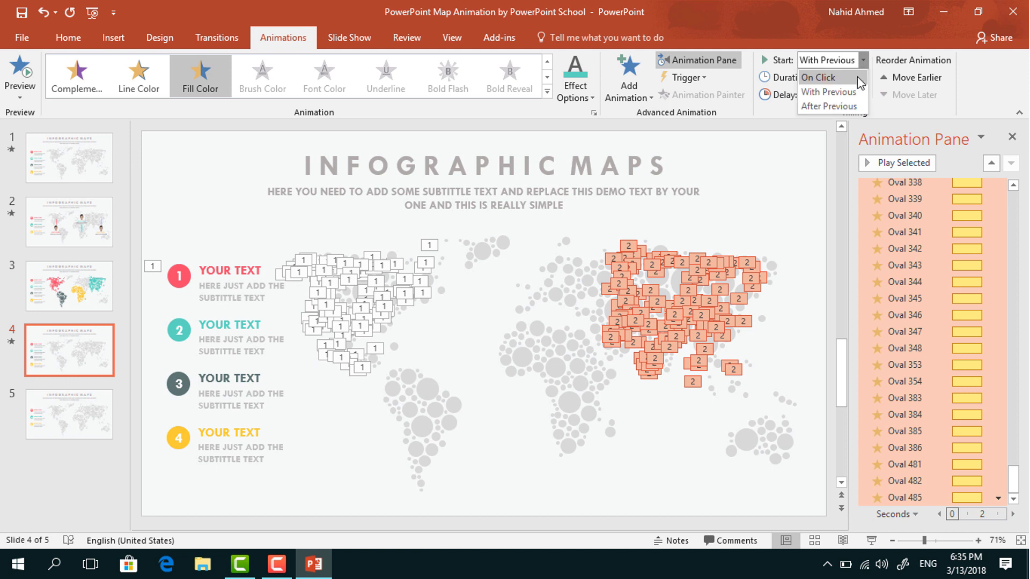
click(852, 92)
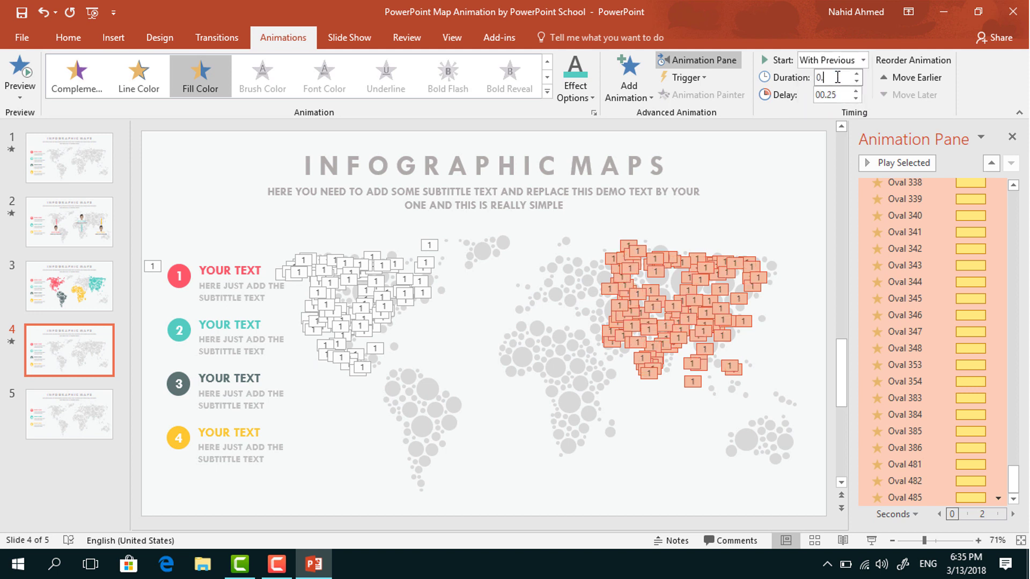
key(Return)
double_click(830, 96)
text(0)
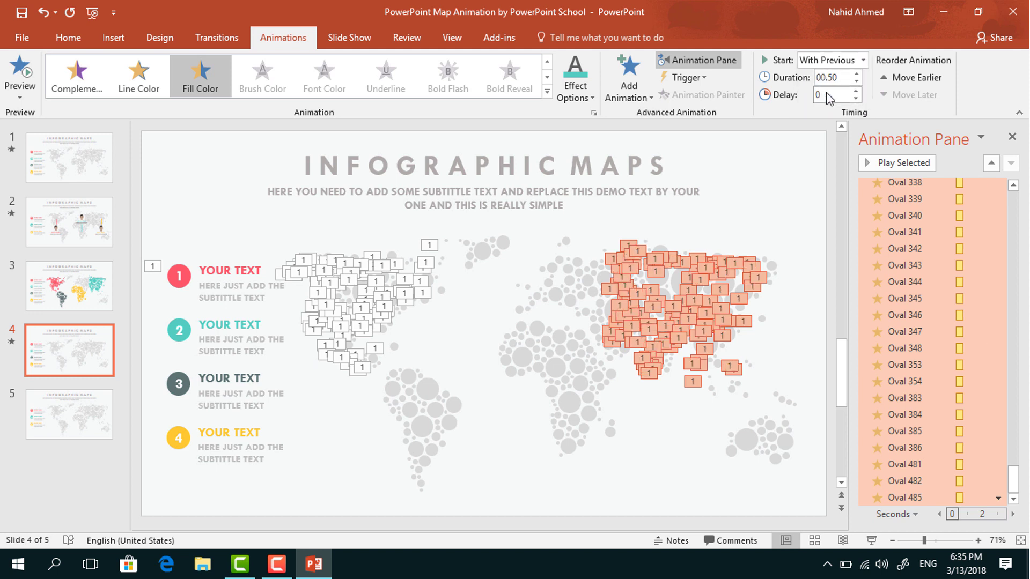
text(.75)
key(Return)
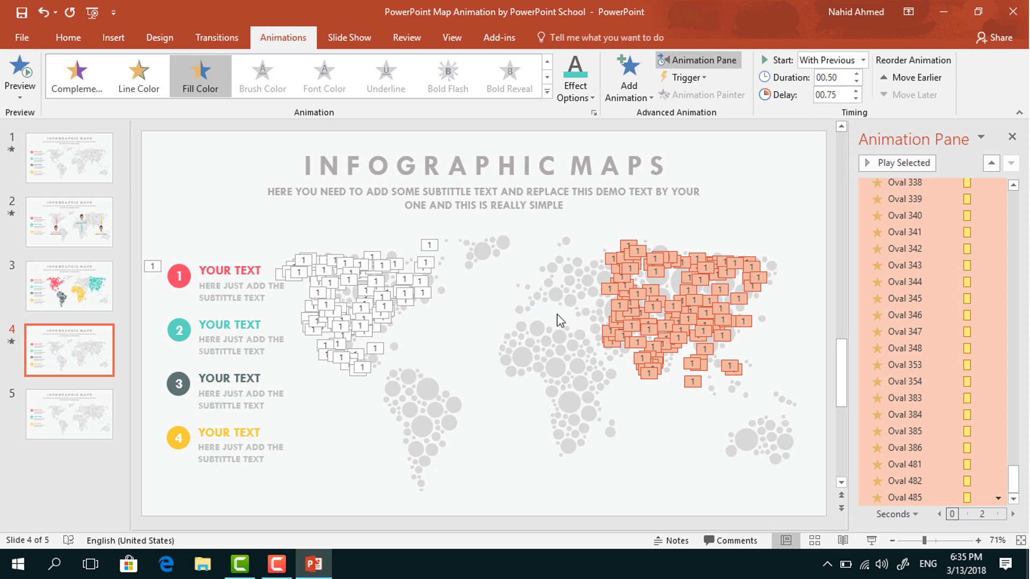
- Give text item 2 a Zoom entrance starting With Previous
click(276, 325)
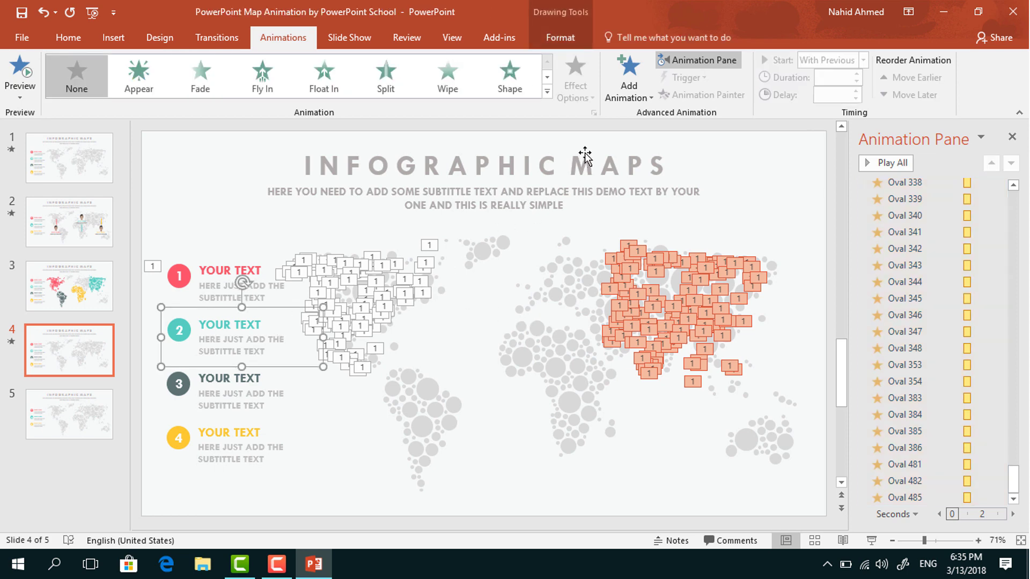
click(631, 85)
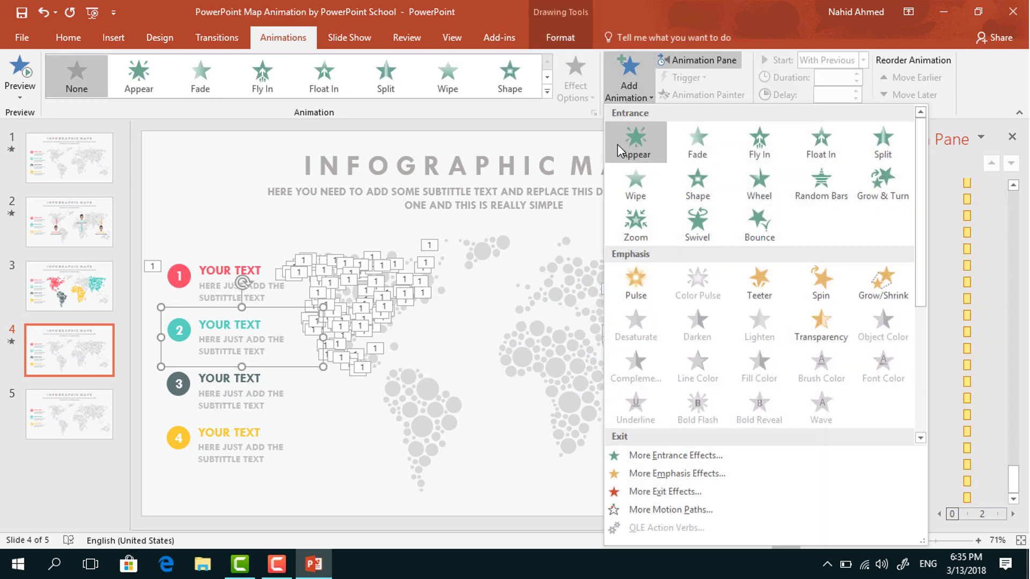
click(639, 220)
click(854, 63)
click(840, 87)
click(842, 97)
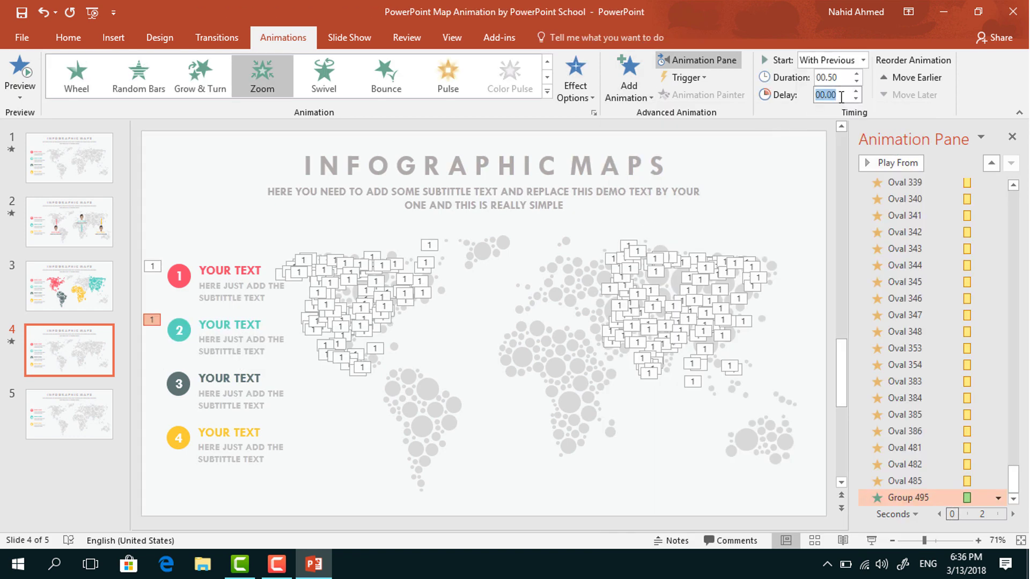
- Set item 2's delay to 1 s and give the South America dots a recent-colour Fill Color emphasis
text(1)
mouse_move(481, 500)
mouse_down()
mouse_move(376, 393)
mouse_move(369, 367)
mouse_up()
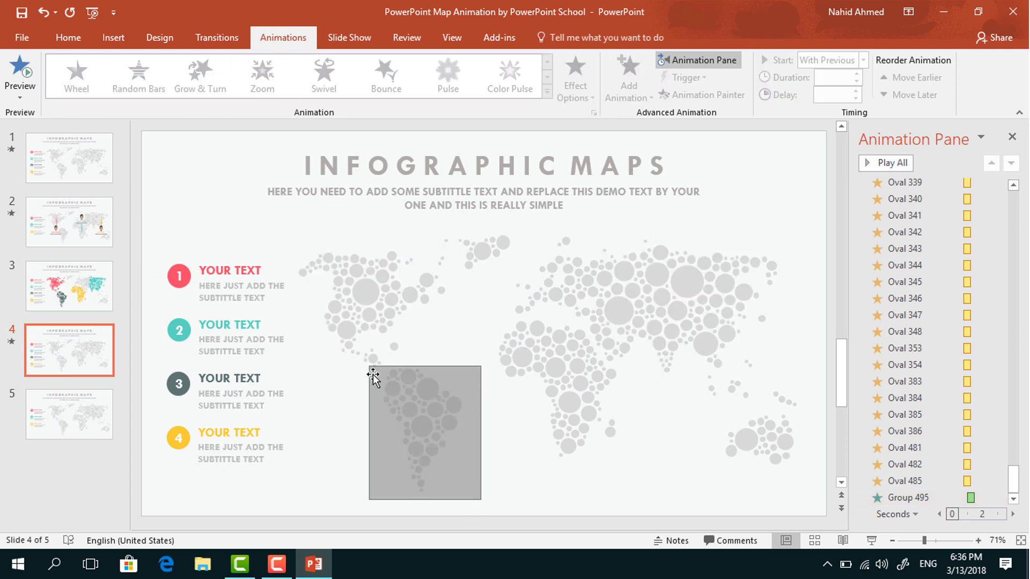
click(627, 96)
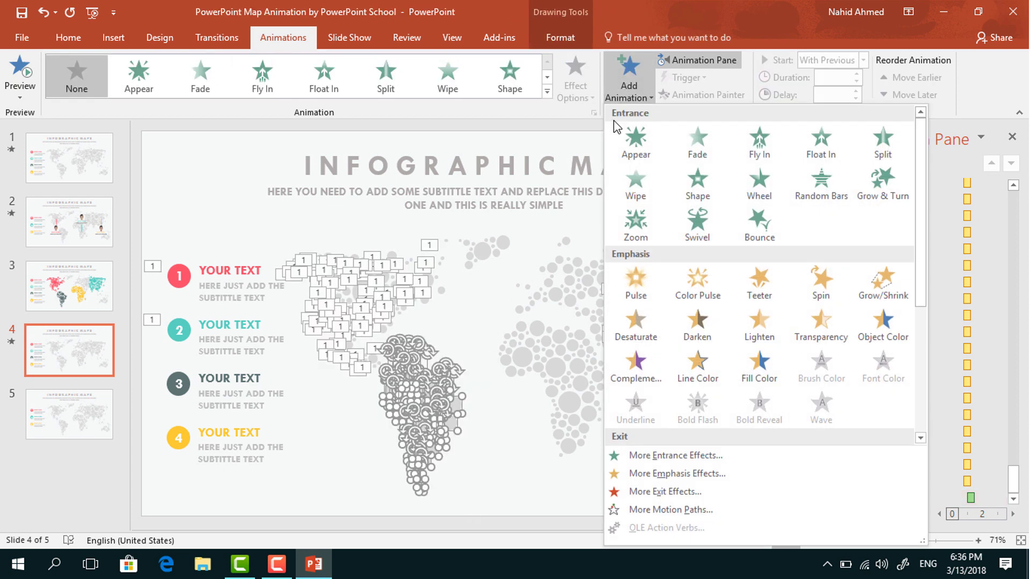
click(776, 385)
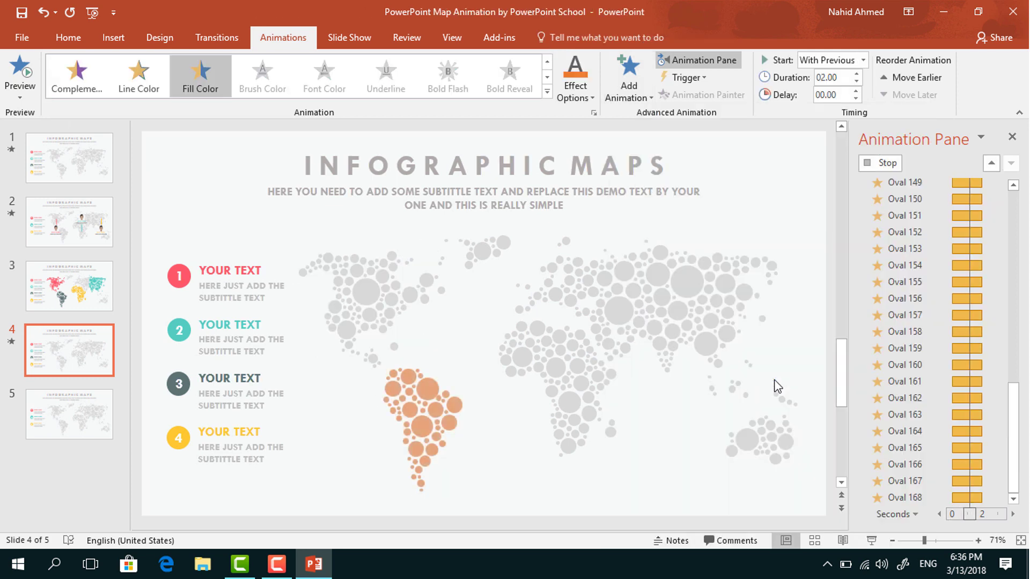
click(574, 92)
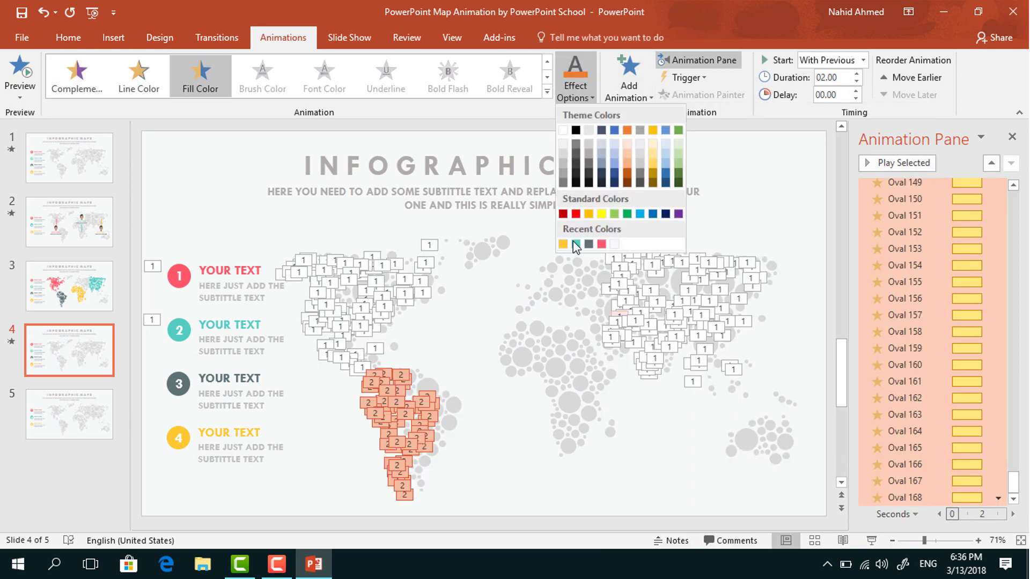
click(590, 246)
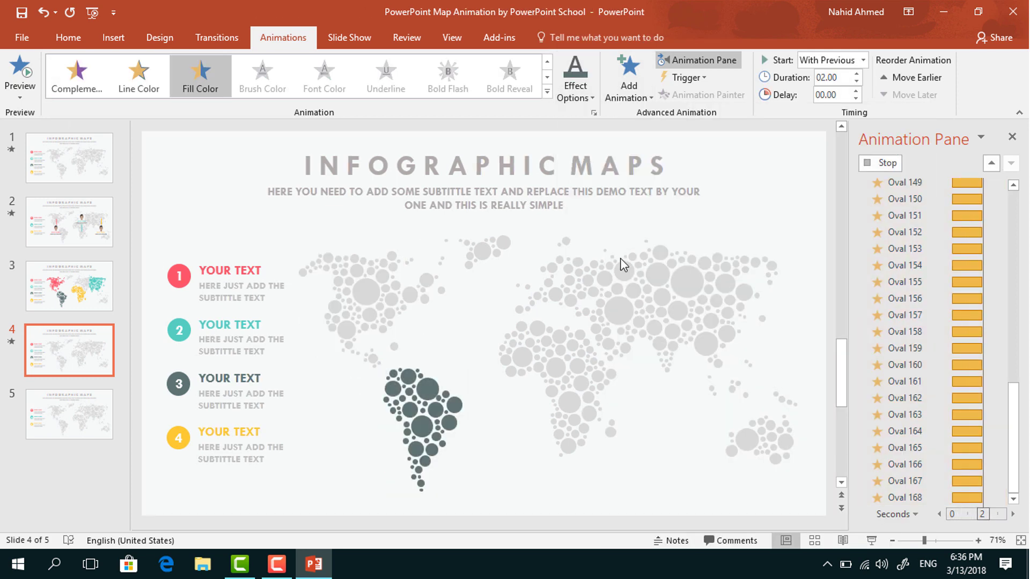
- Time South America's fill With Previous, 0.5 s duration, 1.5 s delay
click(864, 63)
click(837, 92)
double_click(839, 78)
text(0)
double_click(839, 95)
text(1)
key(Return)
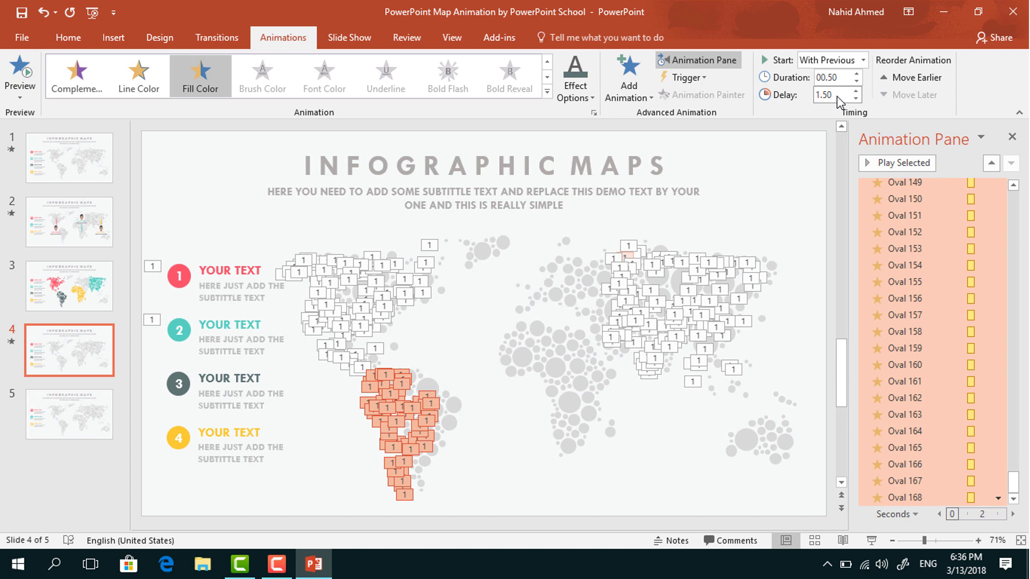
key(Return)
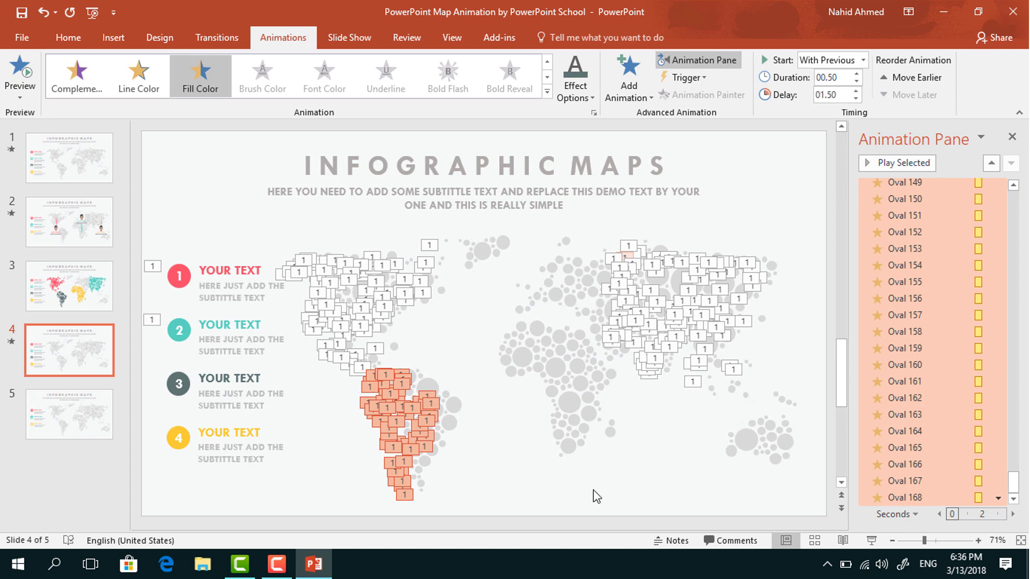
- Give text item 3 a Zoom entrance starting With Previous and update its delay
click(273, 376)
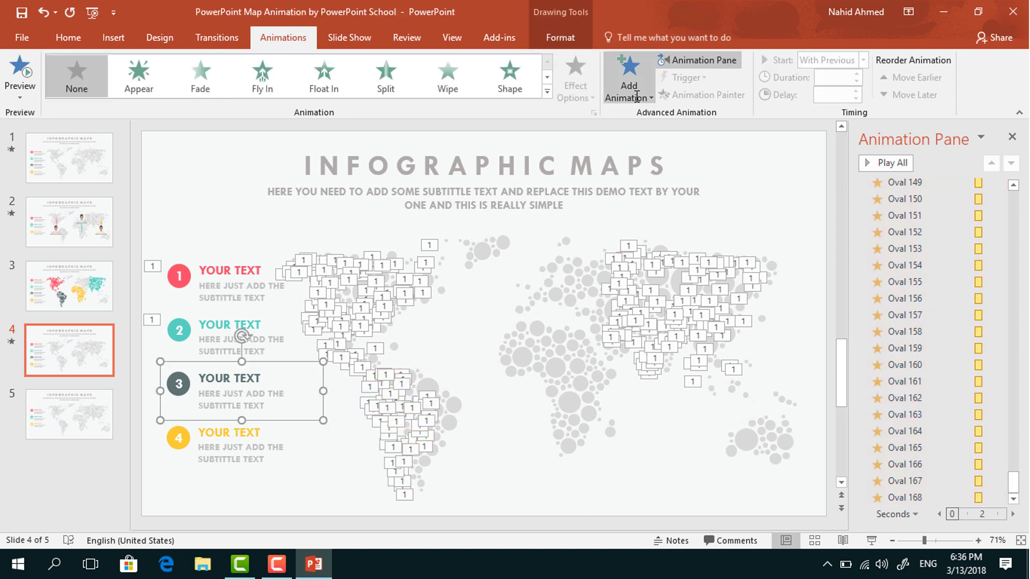
click(638, 101)
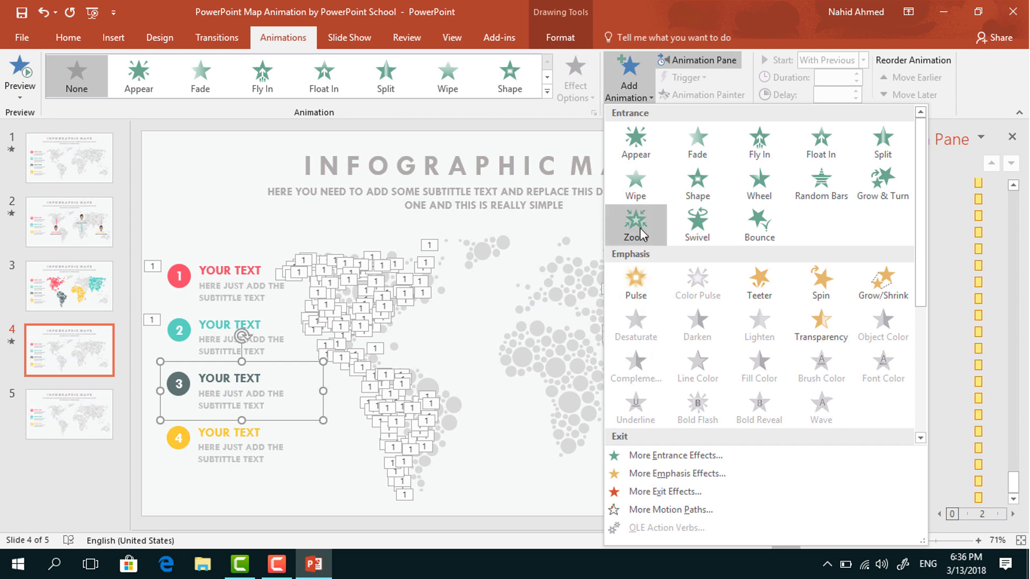
click(639, 228)
click(861, 60)
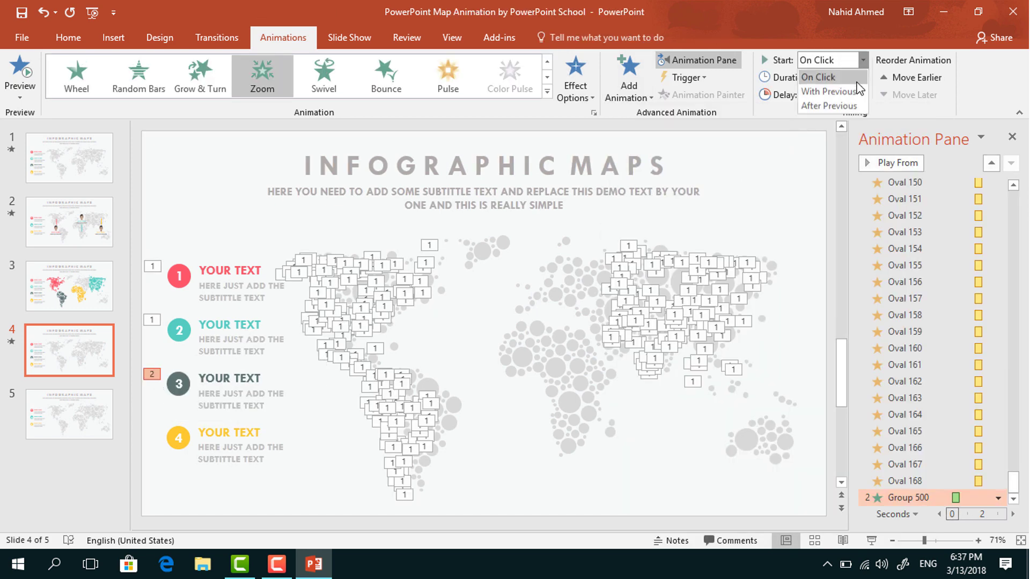
click(852, 91)
double_click(832, 95)
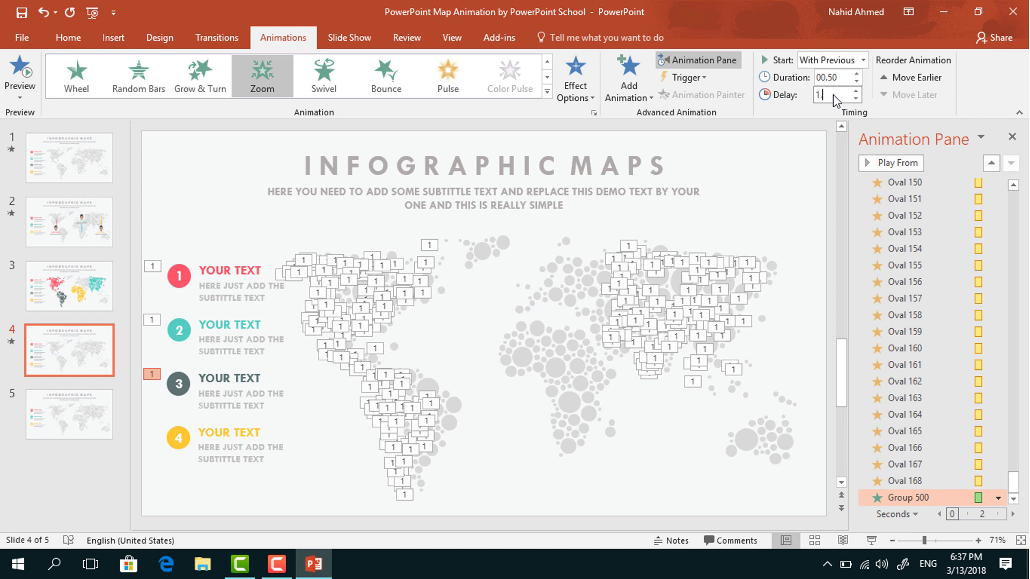
key(Return)
- Give the Africa dots a yellow Fill Color emphasis
mouse_move(485, 316)
mouse_down()
mouse_move(592, 460)
mouse_move(608, 466)
mouse_up()
click(629, 89)
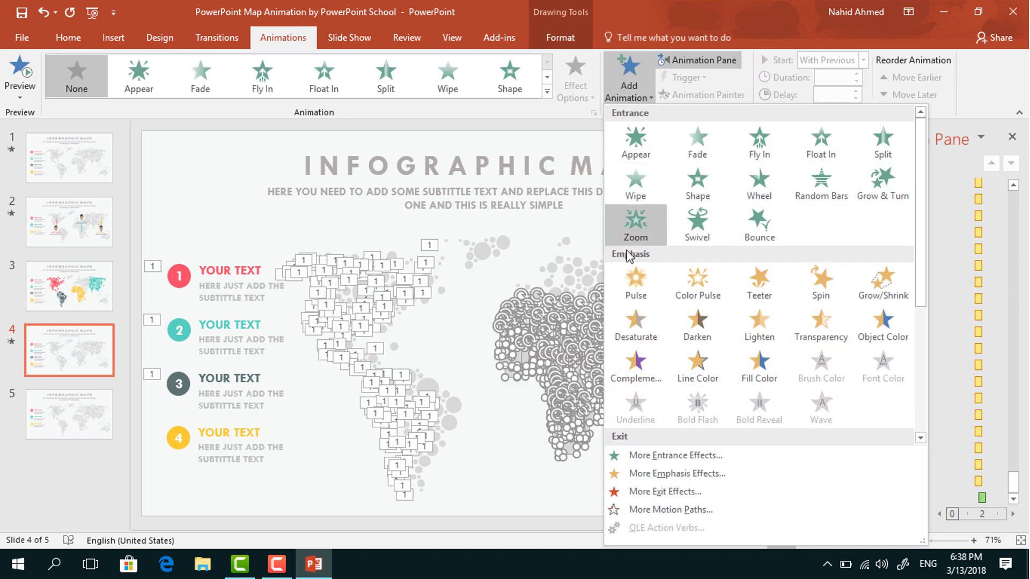
click(774, 378)
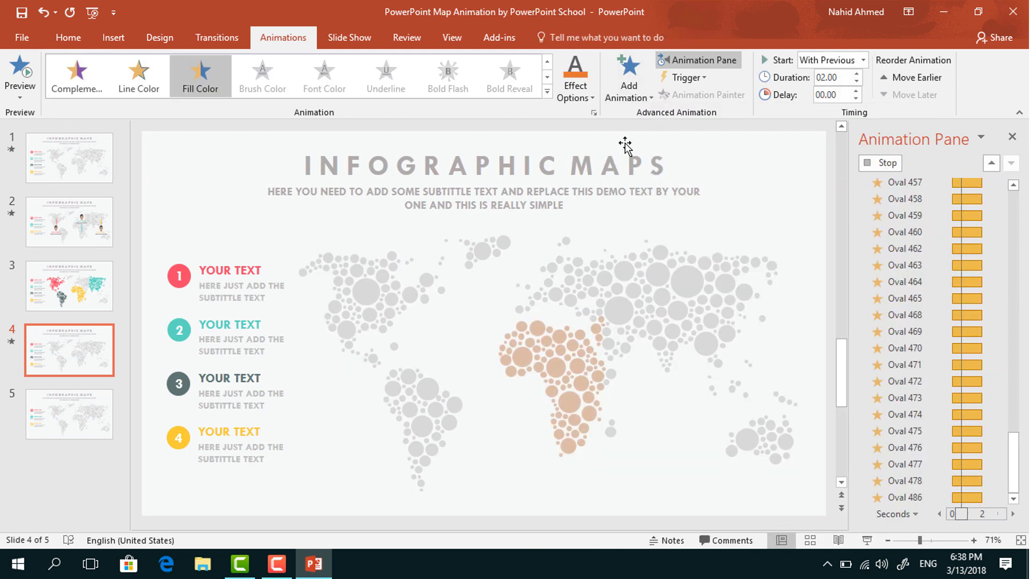
click(575, 78)
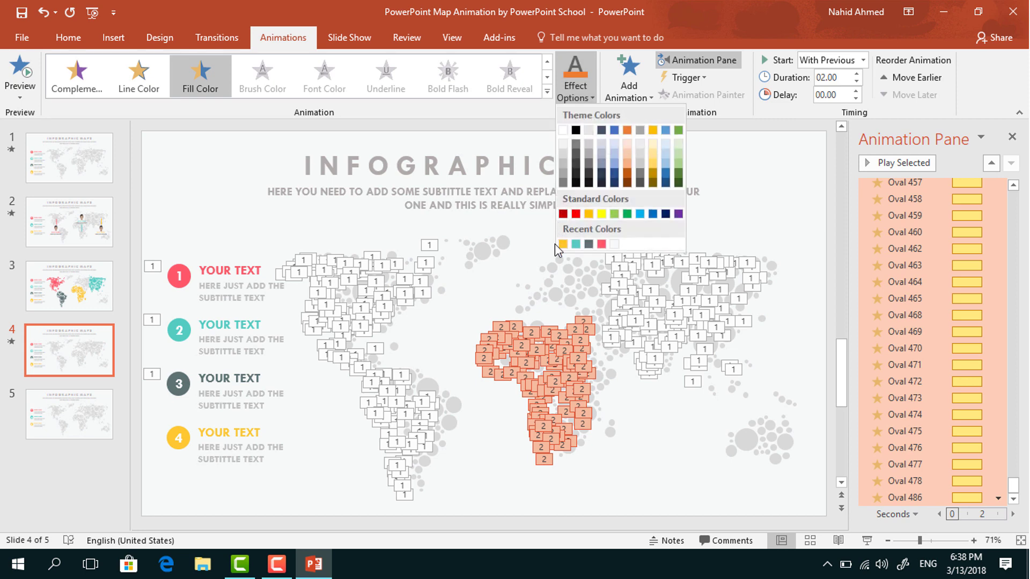
click(563, 245)
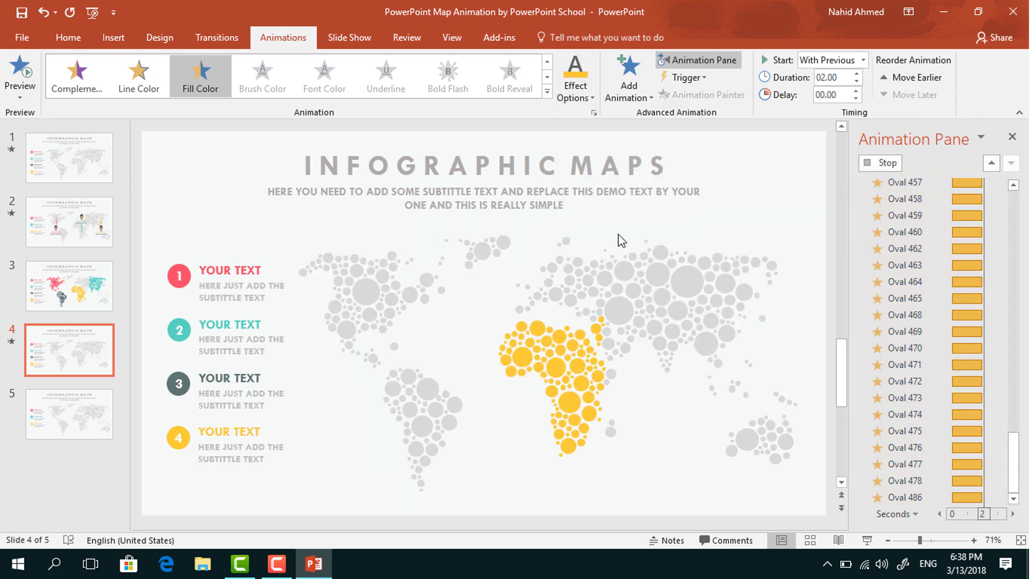
- Time Africa's fill With Previous, 0.5 s duration, after a 2.25 s delay
click(863, 60)
click(828, 91)
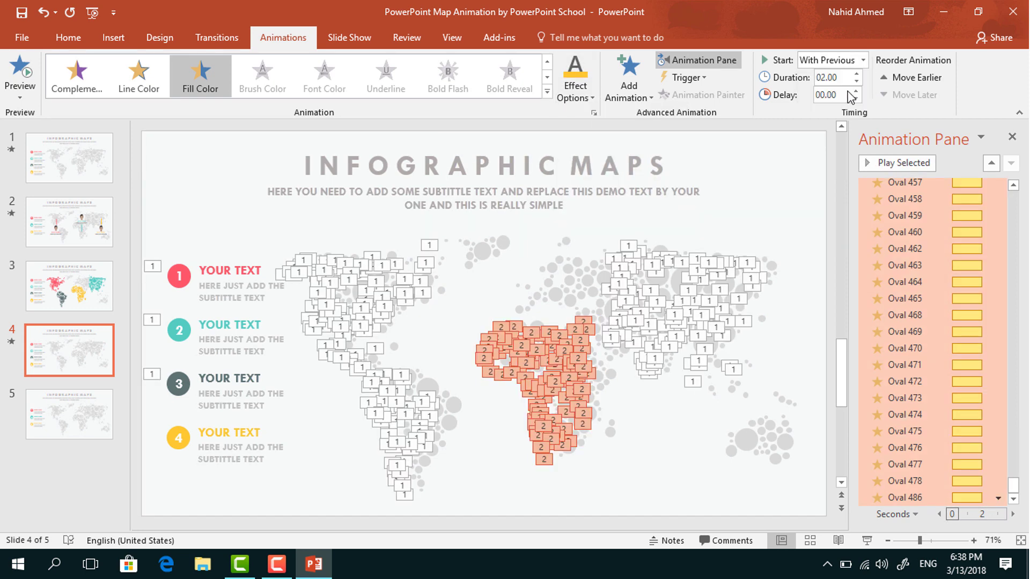
double_click(846, 78)
text(00.50)
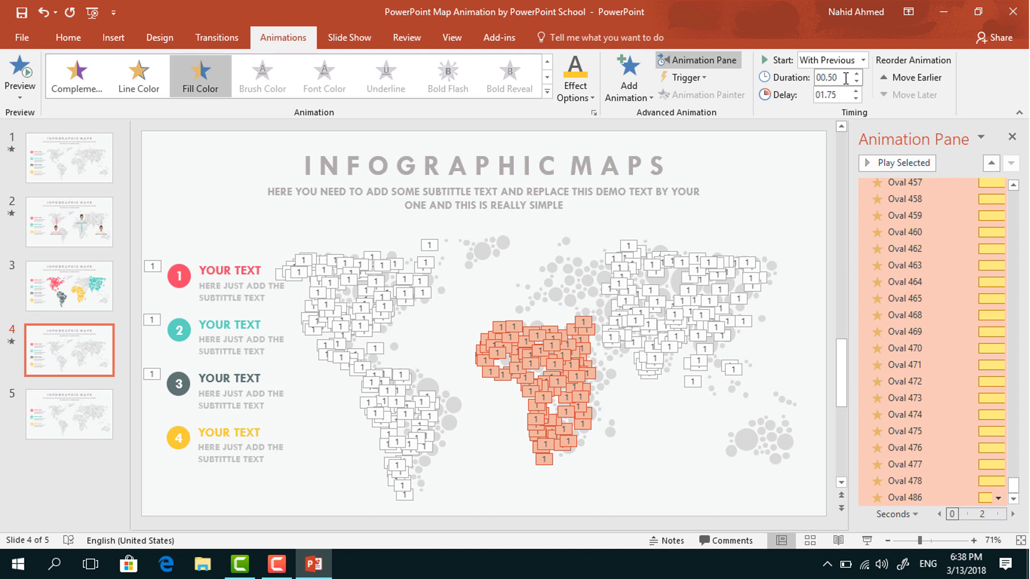
double_click(833, 97)
text(2.2)
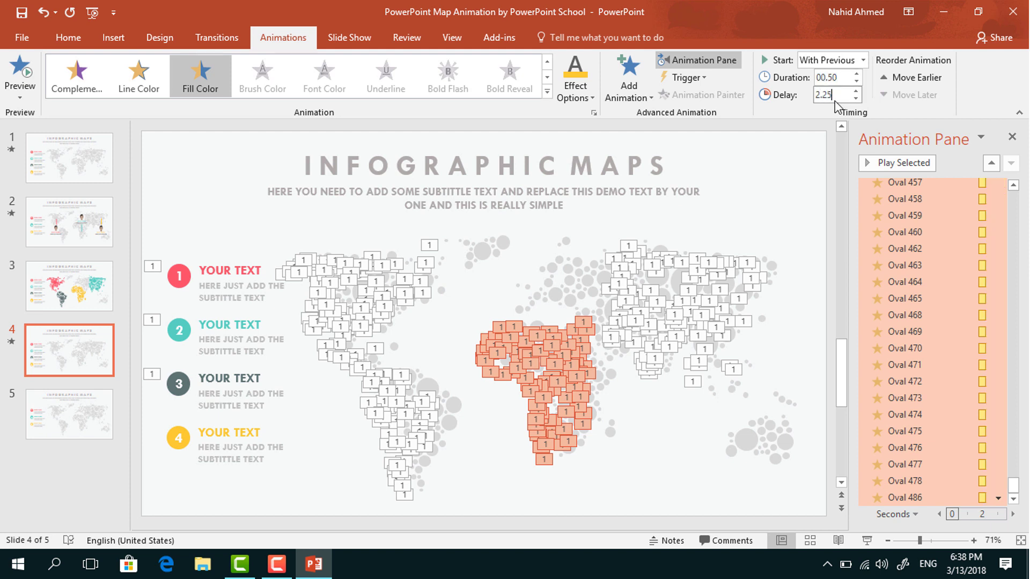
key(Return)
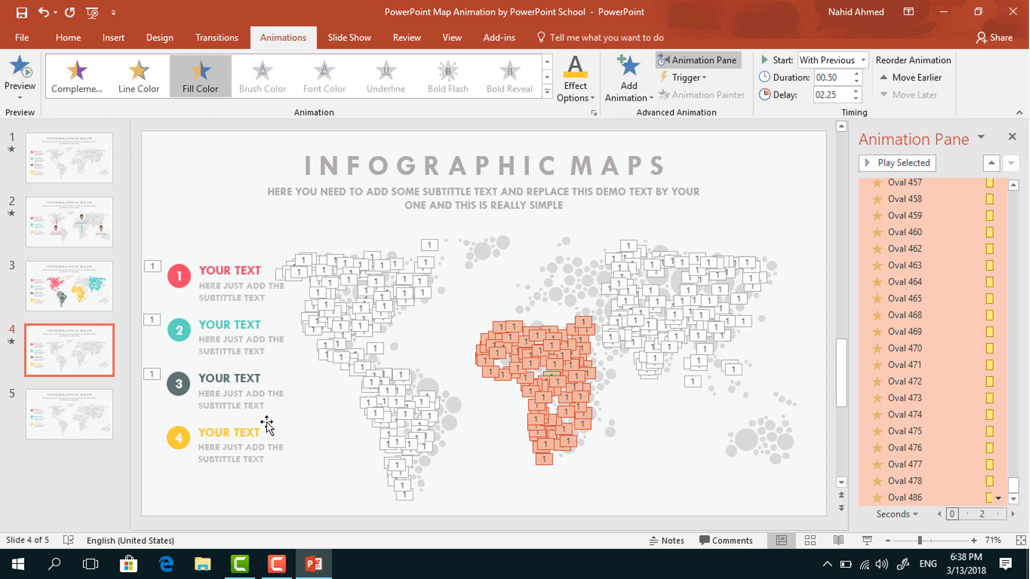
click(266, 425)
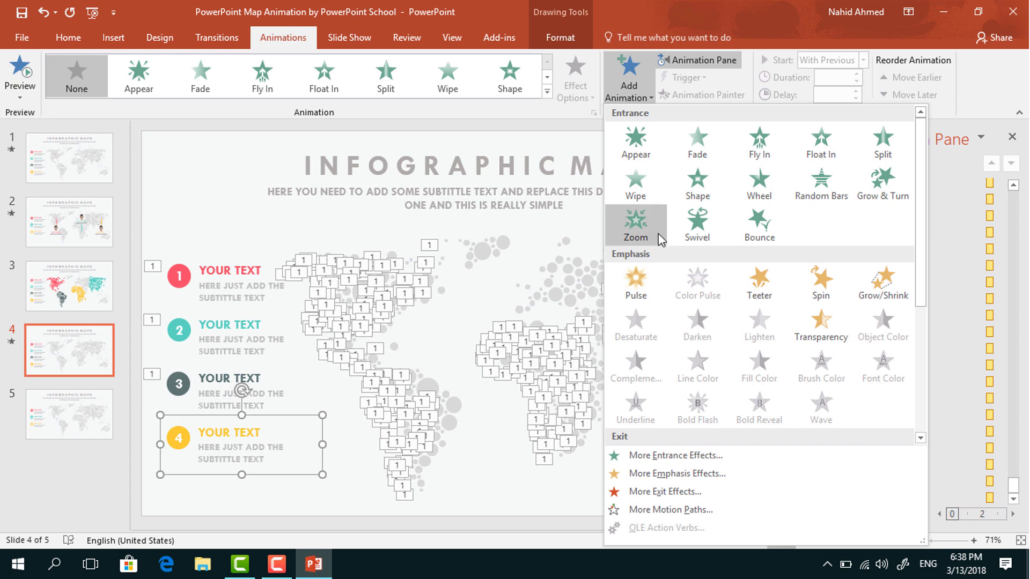
- Give text item 4 a Zoom entrance With Previous after 2.5 s, then preview the slide show
click(659, 236)
click(863, 60)
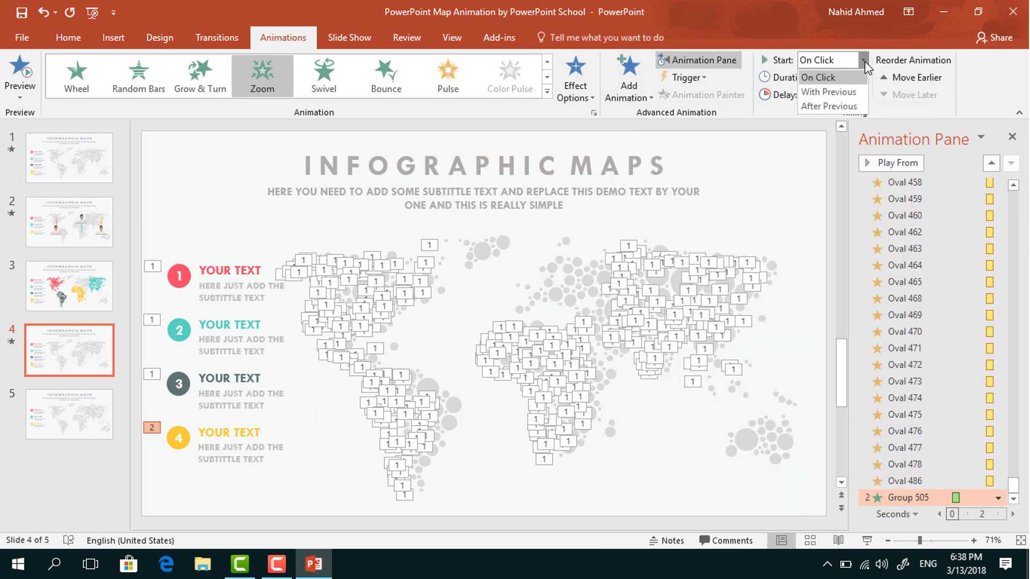
click(853, 102)
double_click(842, 100)
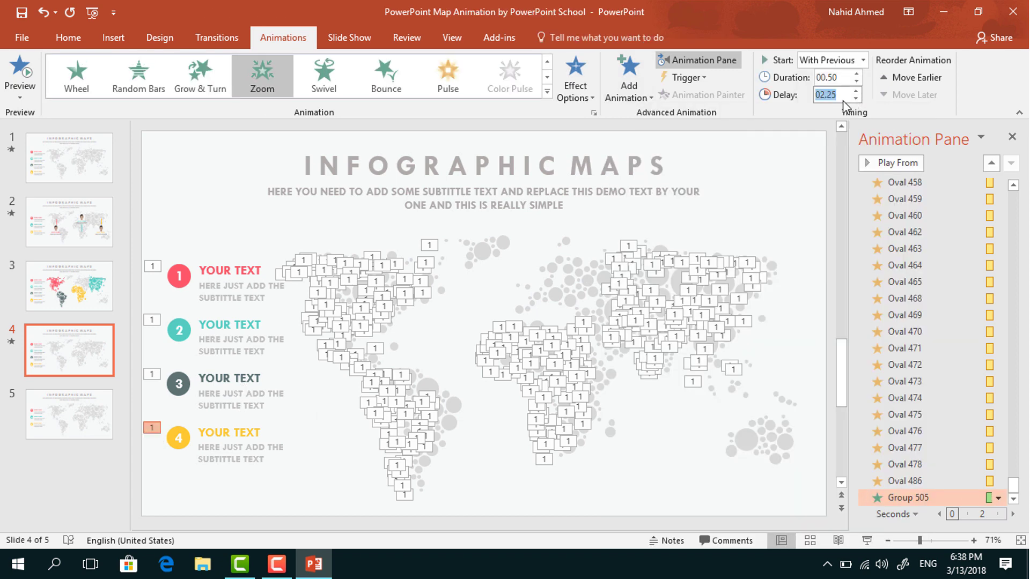
text(2.)
key(Escape)
click(867, 540)
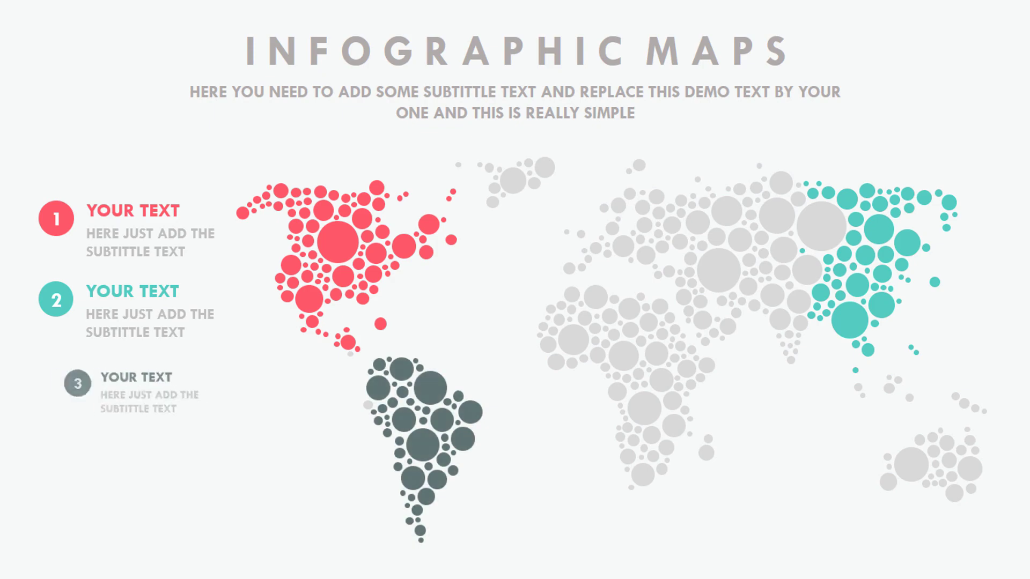
- End the slide show preview and switch to slide 5
key(Escape)
click(85, 417)
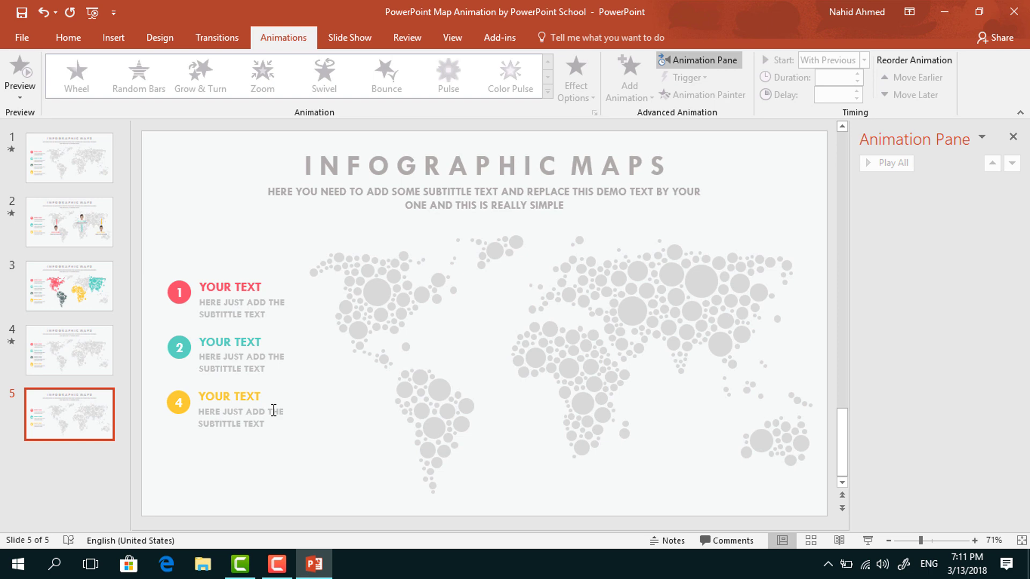
- Give one North America circle on slide 5 a red Fill Color emphasis lasting 0.5 s
click(380, 293)
click(631, 89)
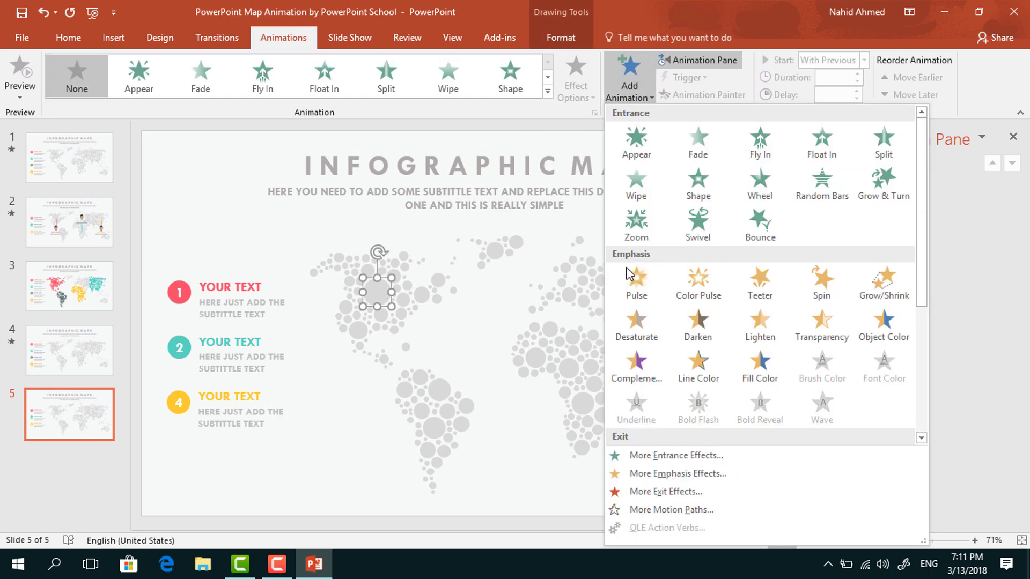
click(760, 368)
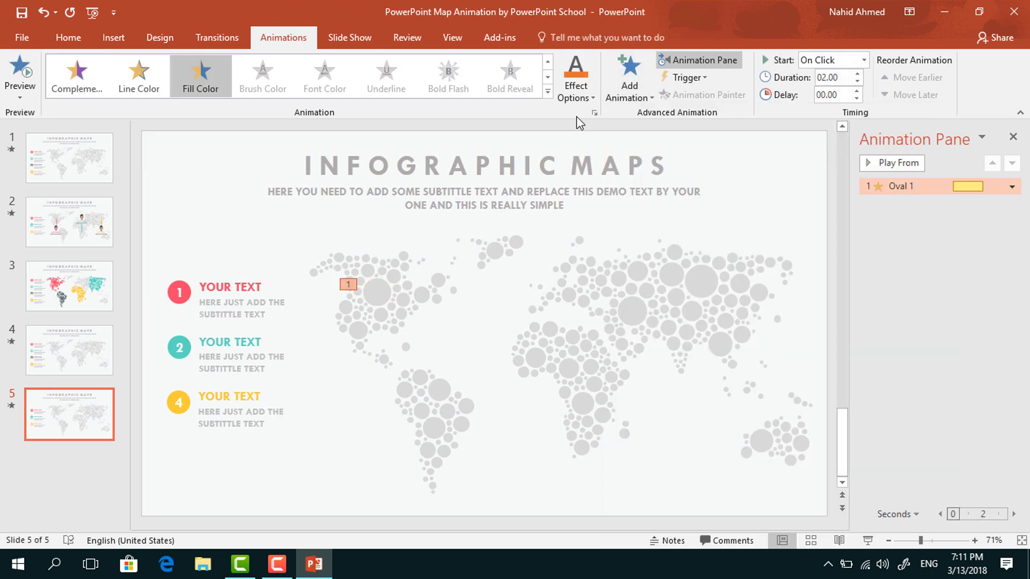
click(576, 94)
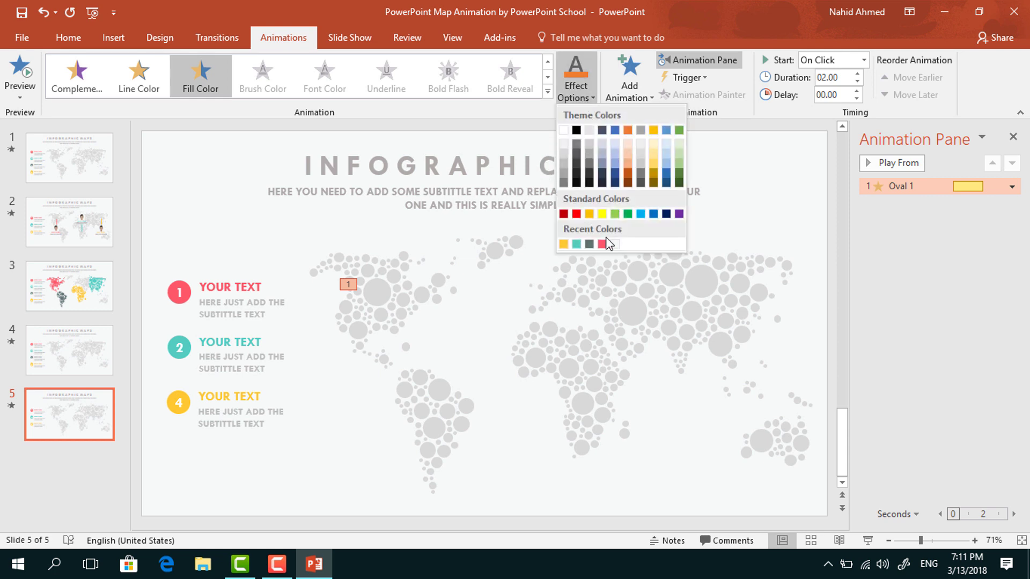
click(603, 244)
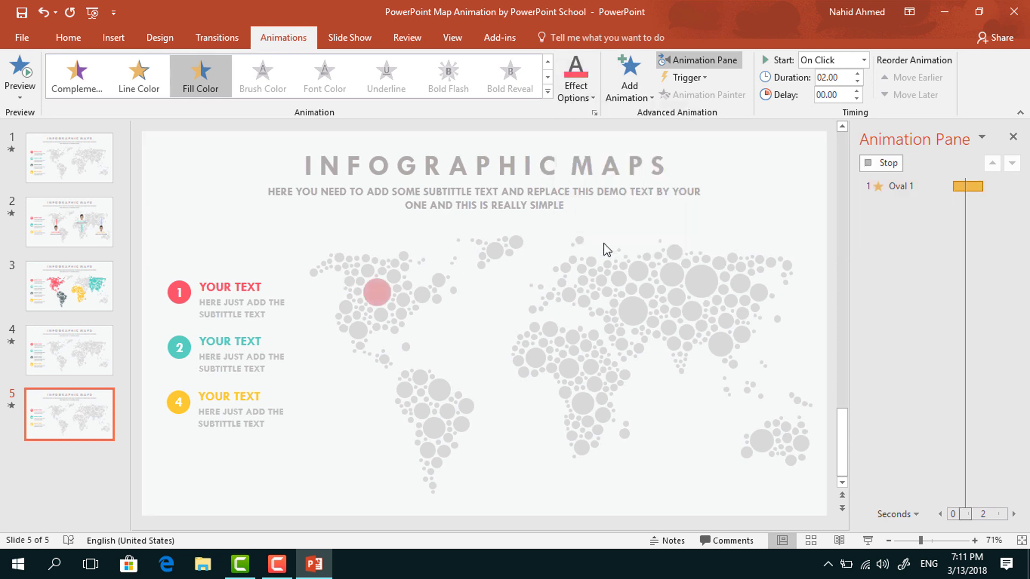
double_click(843, 78)
text(0)
key(Return)
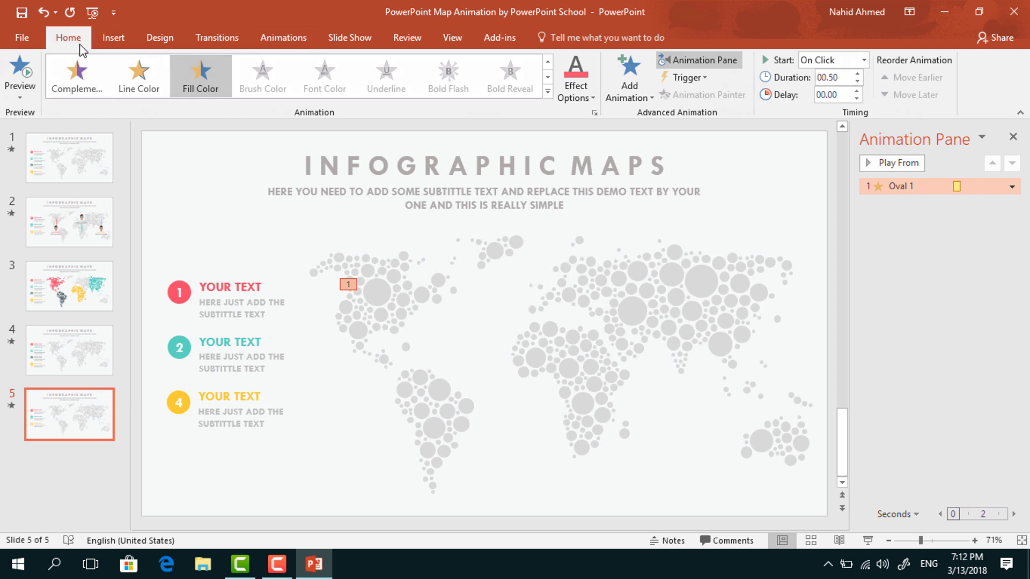
click(70, 38)
- Draw a vertical line down from the North America circle, coloured red and 3 pt thick
click(652, 63)
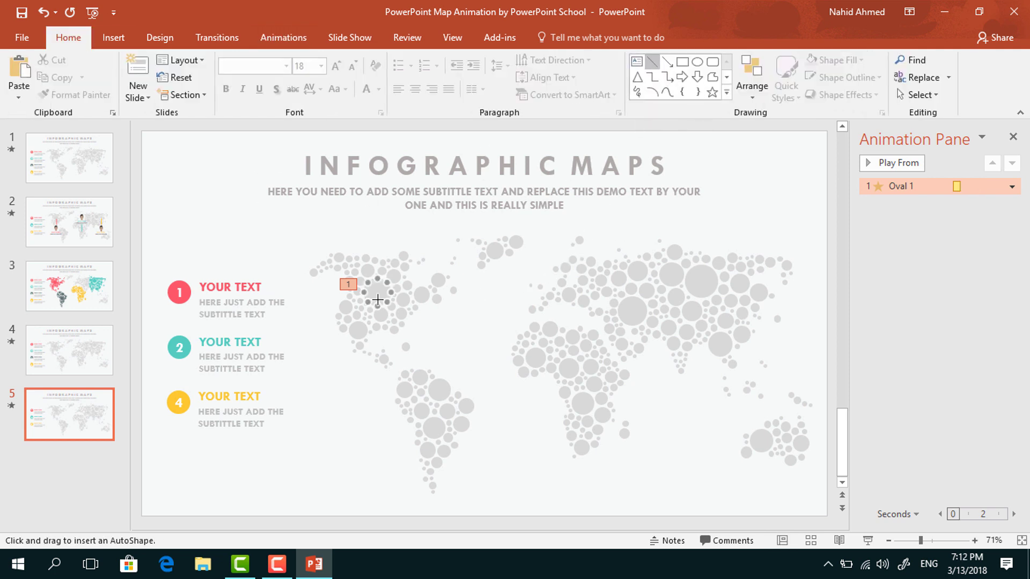
drag(377, 299, 378, 347)
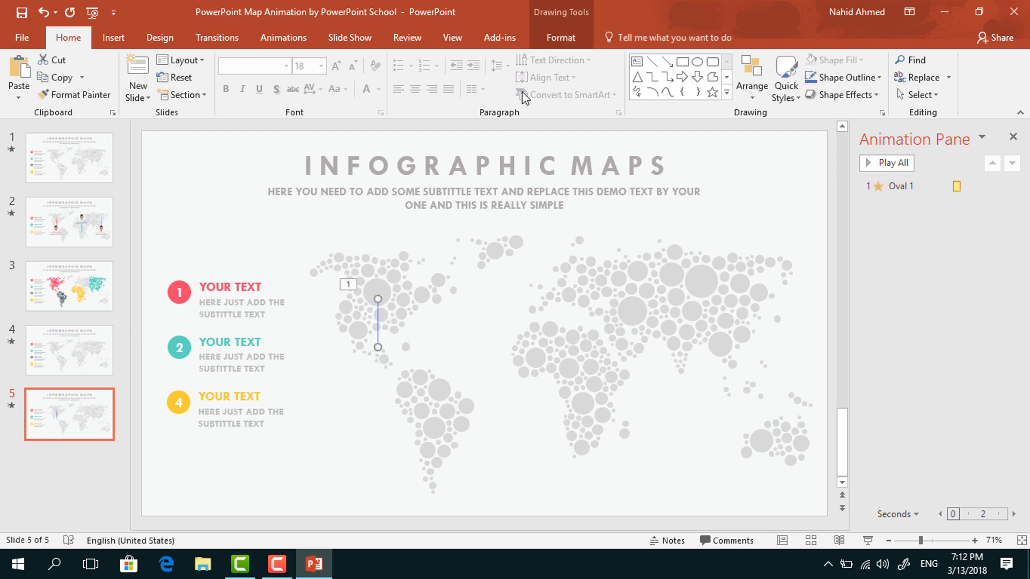
click(561, 37)
click(419, 78)
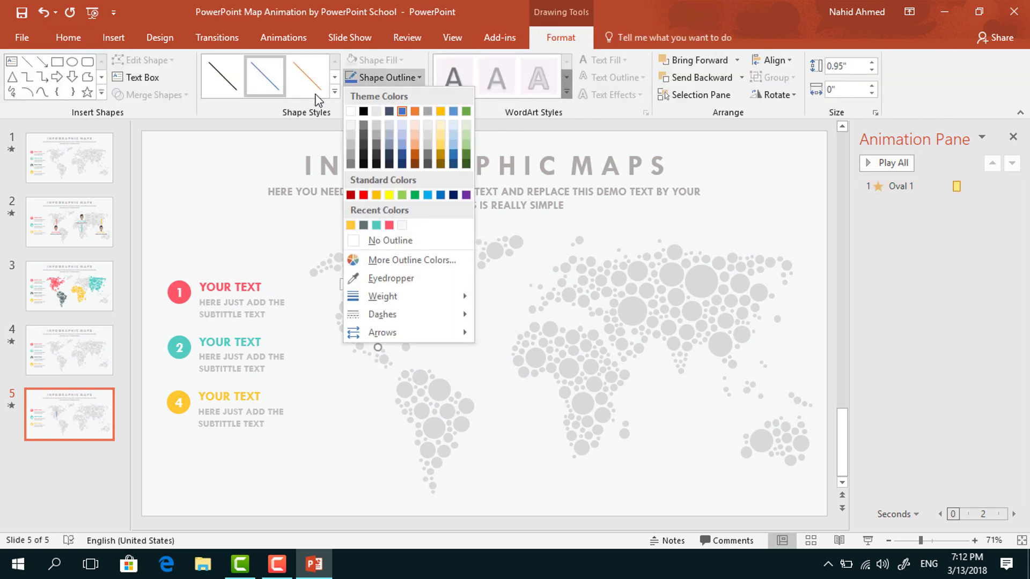
click(390, 225)
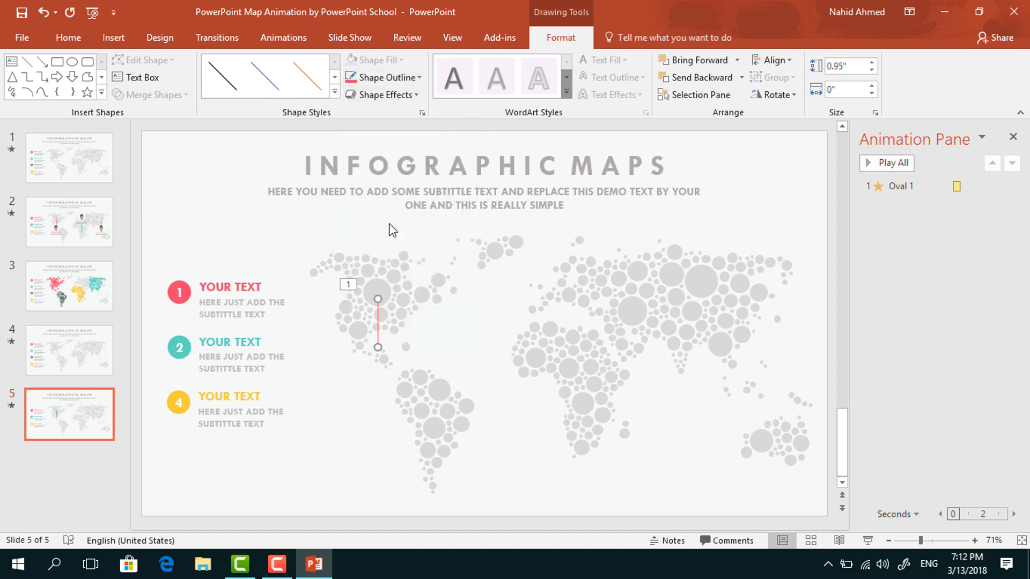
click(410, 78)
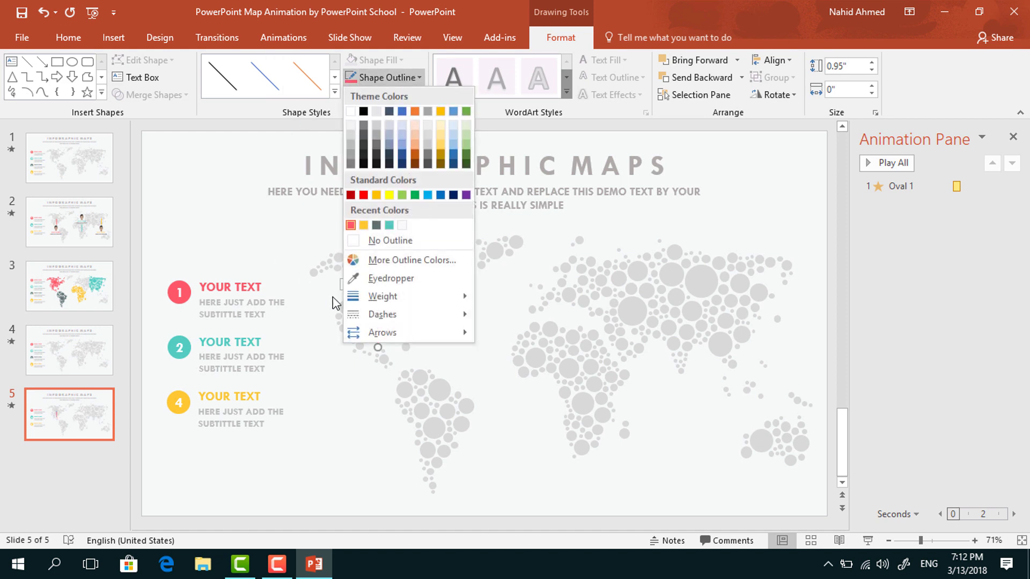
mouse_move(428, 300)
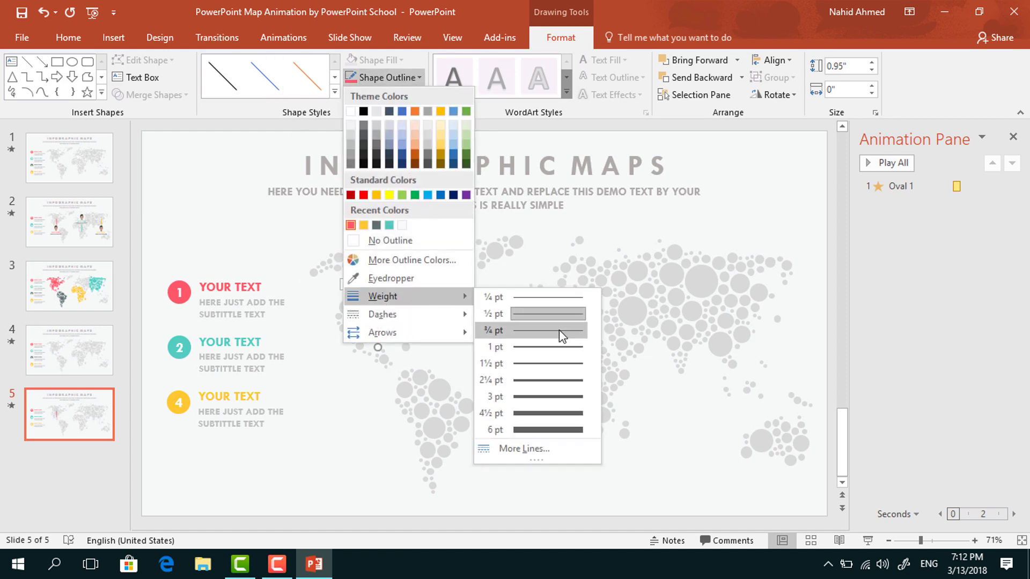
click(569, 396)
- Animate the red connector line with a Wipe From Top entrance starting After Previous
click(270, 38)
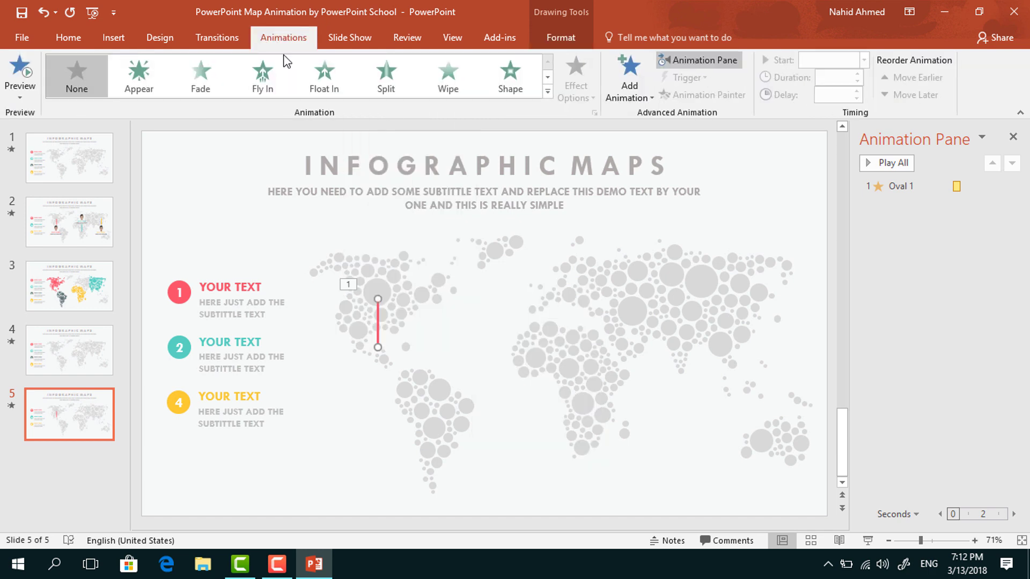
click(630, 83)
click(648, 191)
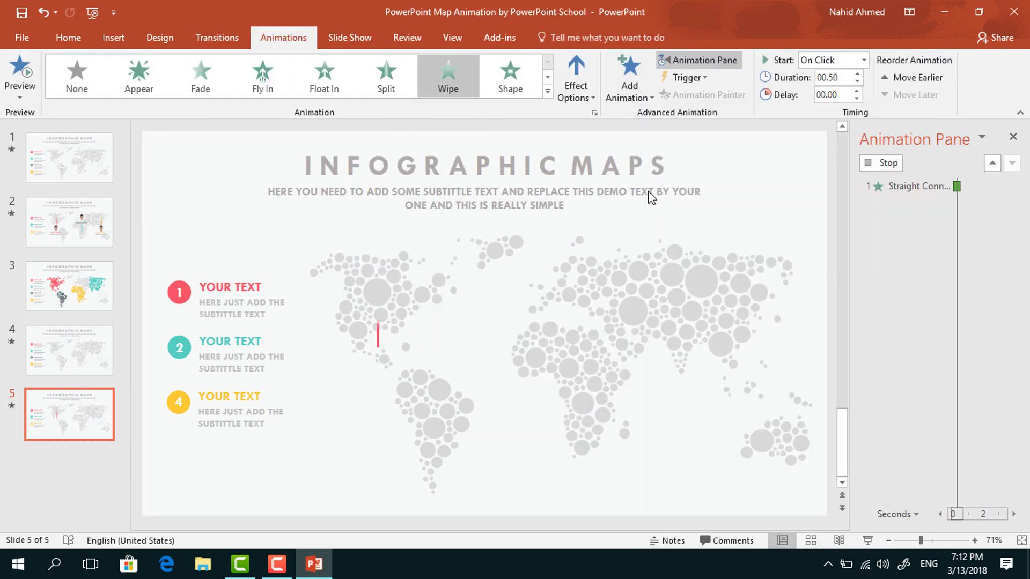
click(574, 97)
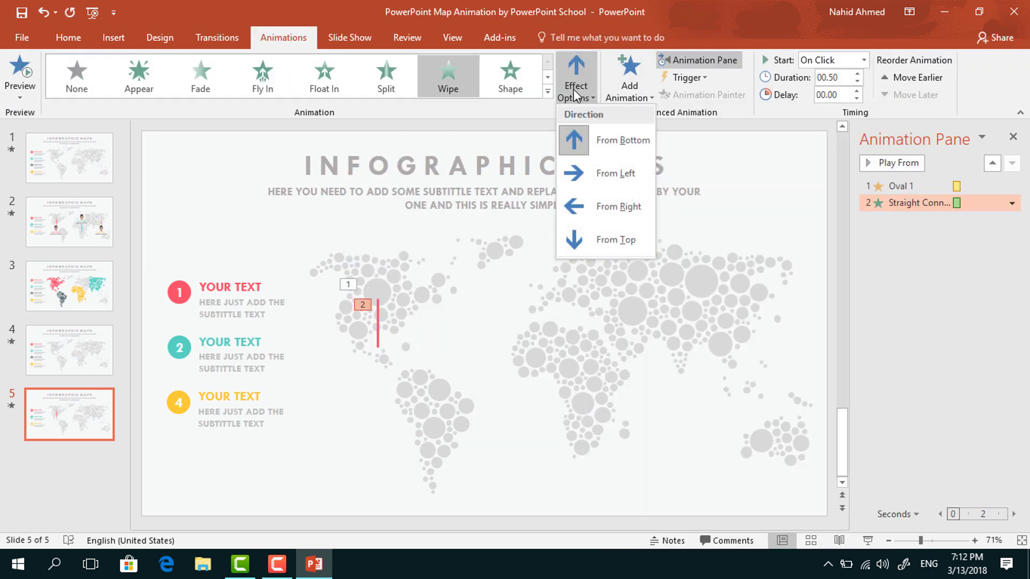
click(646, 250)
click(864, 60)
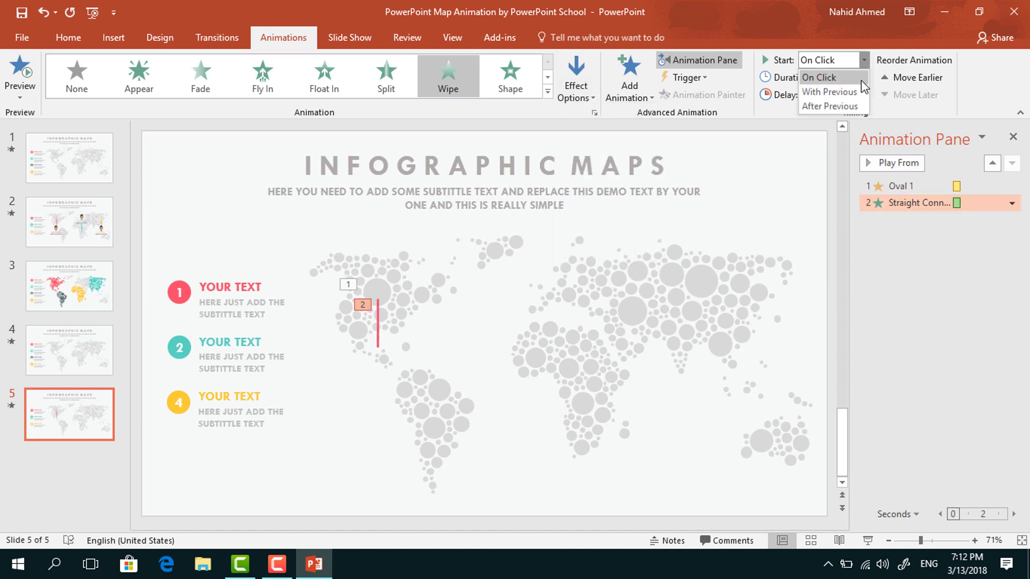
click(855, 104)
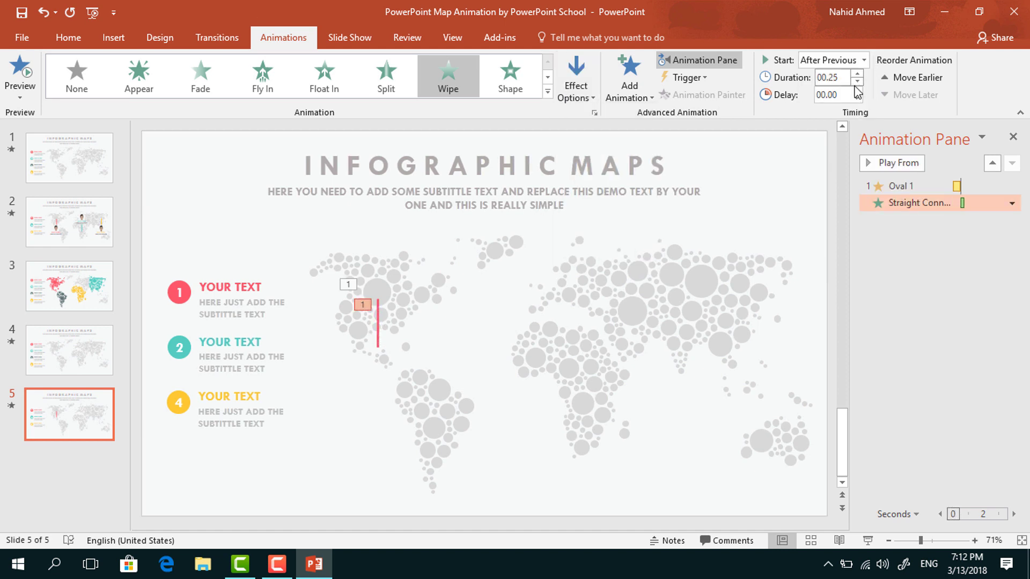
click(230, 240)
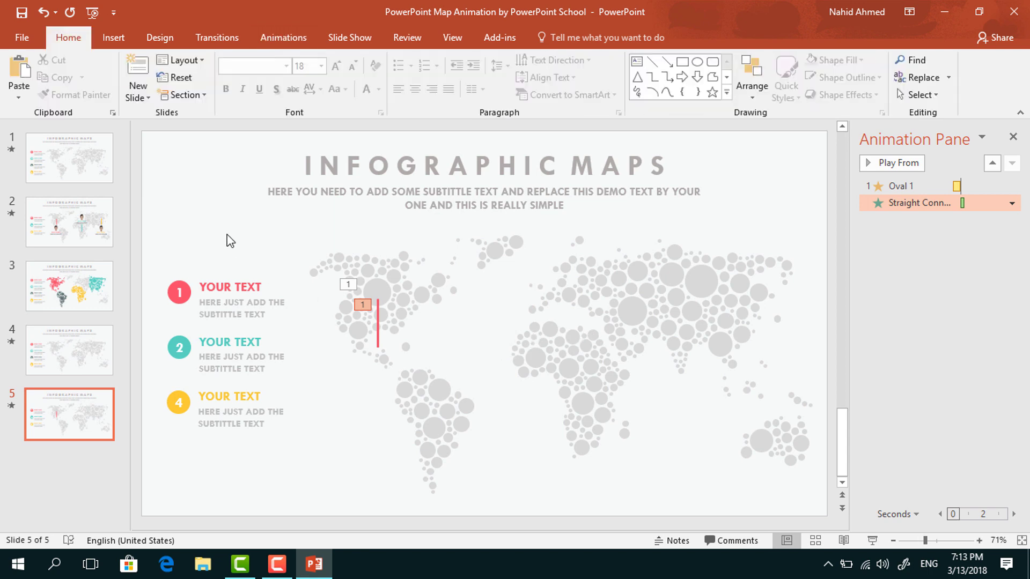
- Insert the 01 image avatar picture and place it beneath the red pin line
click(118, 46)
click(96, 79)
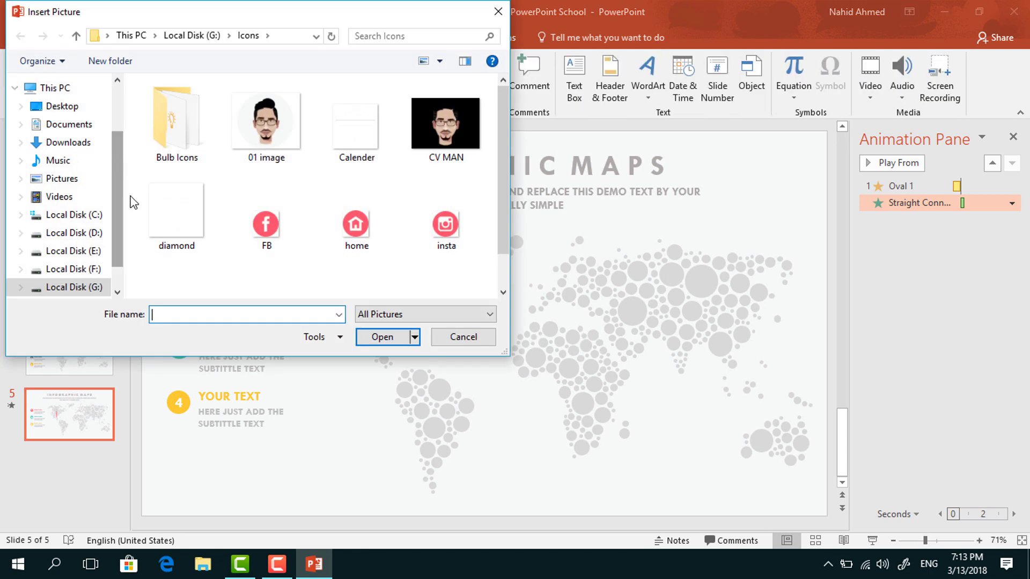
click(266, 124)
click(385, 346)
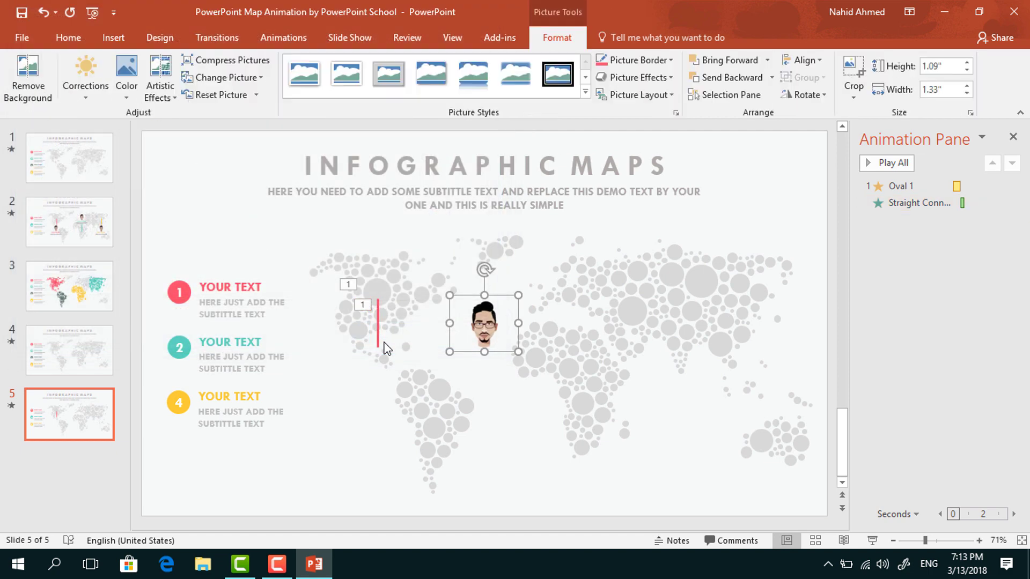
drag(487, 327, 392, 392)
- Paste the YOUR NAME and YOUR JOB POSITION text and group it with the avatar
key(ctrl+v)
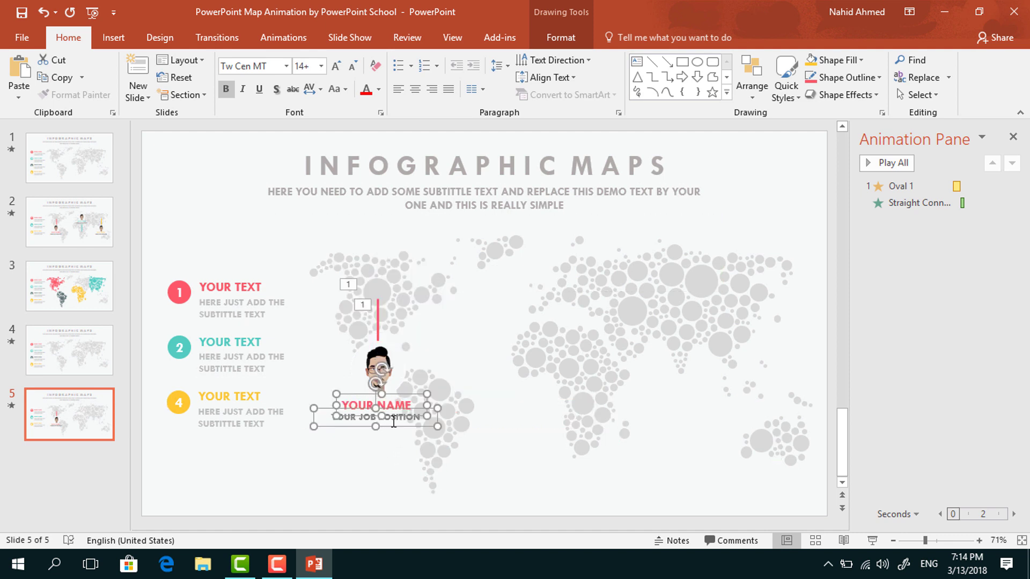
shift+click(401, 368)
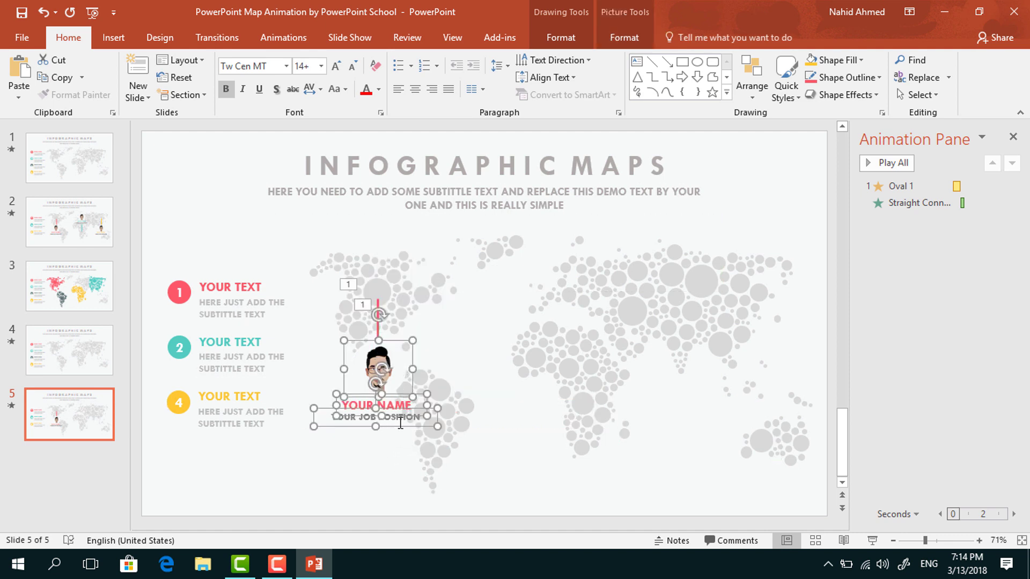
key(ctrl+g)
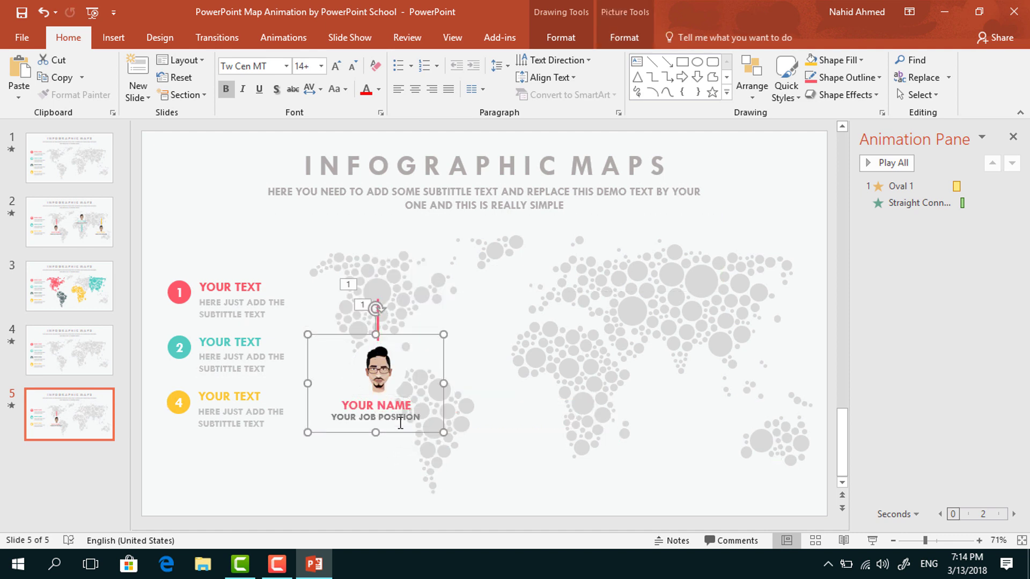
click(280, 47)
- Give the avatar group a Zoom entrance starting With Previous
click(640, 98)
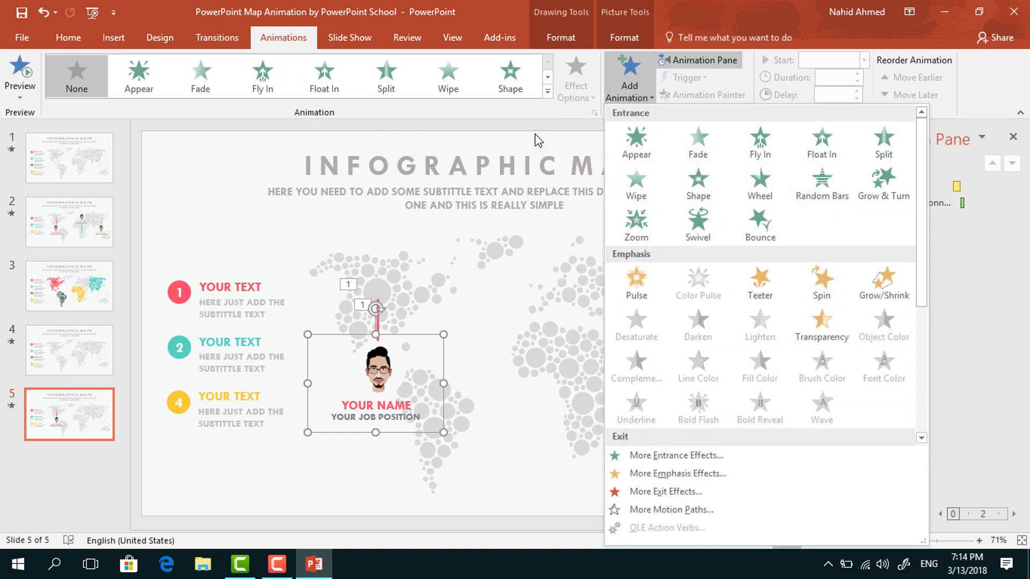
click(653, 240)
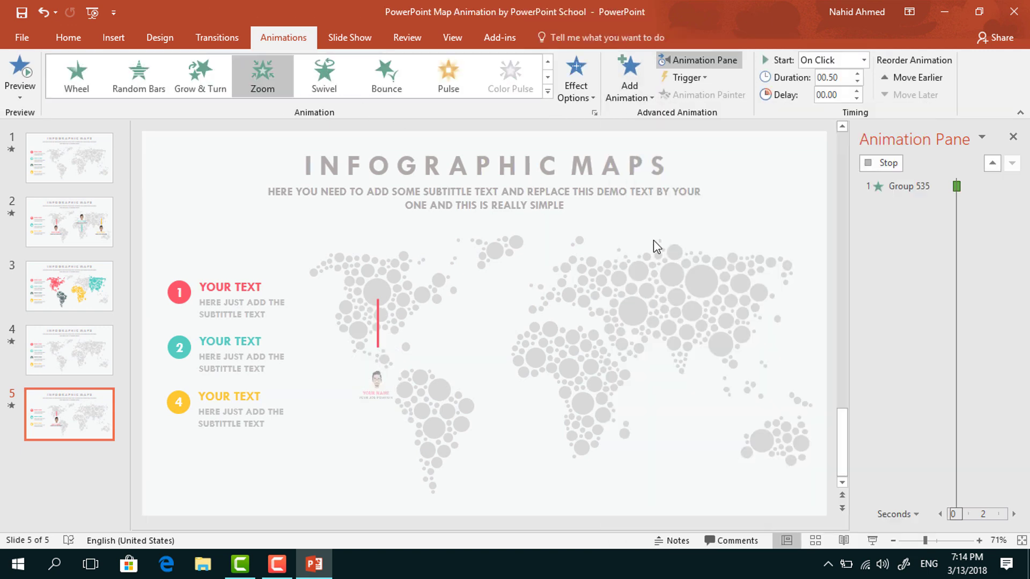
click(863, 61)
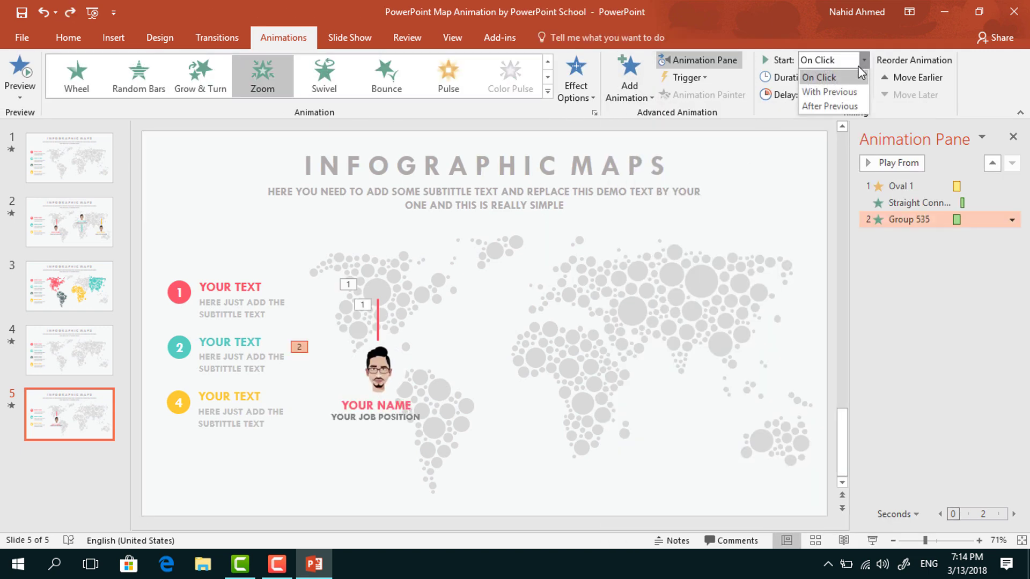
click(856, 93)
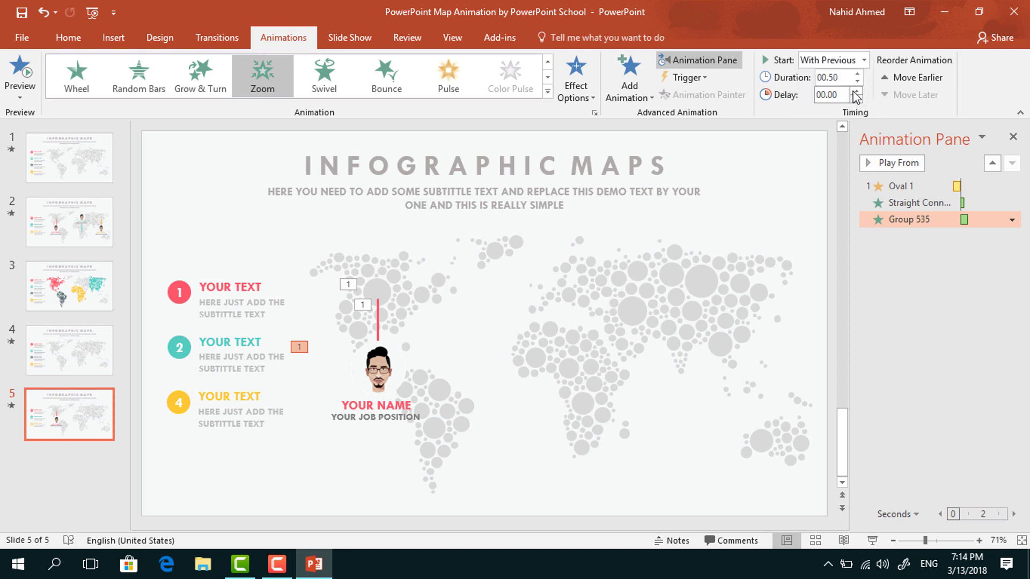
- Give the first YOUR TEXT list item a Zoom entrance starting After Previous
click(237, 281)
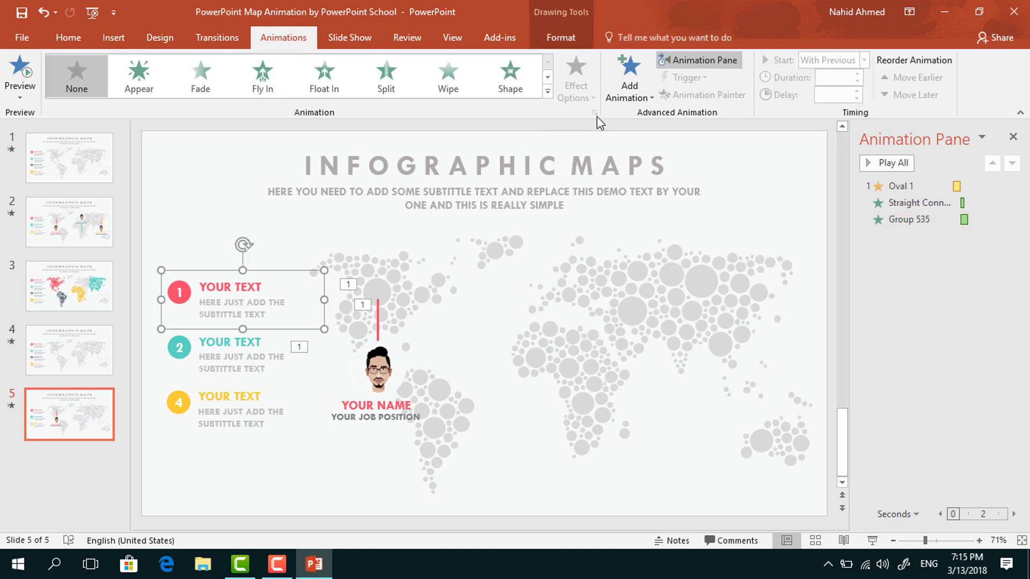
click(628, 91)
click(635, 236)
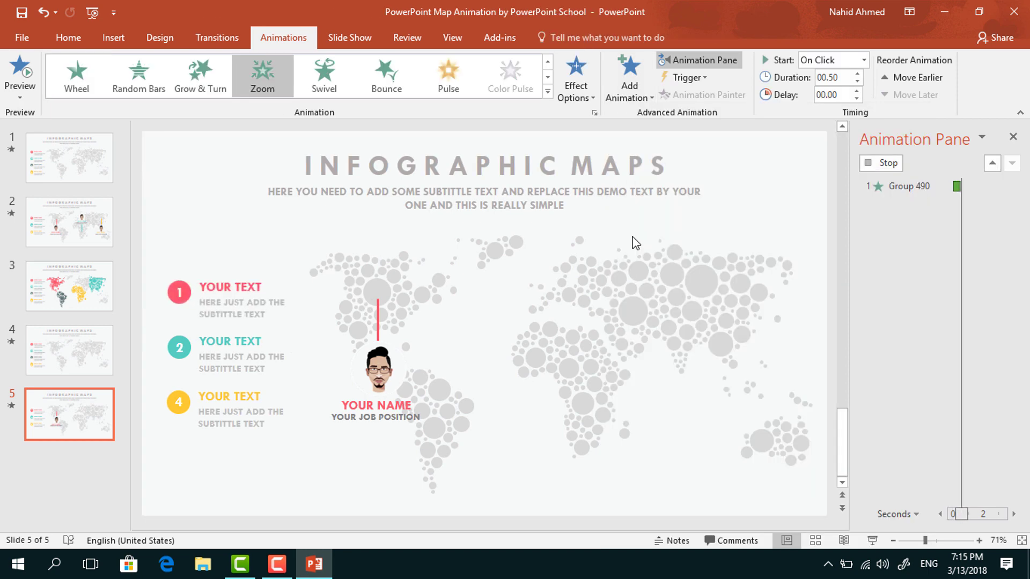
click(863, 62)
click(830, 106)
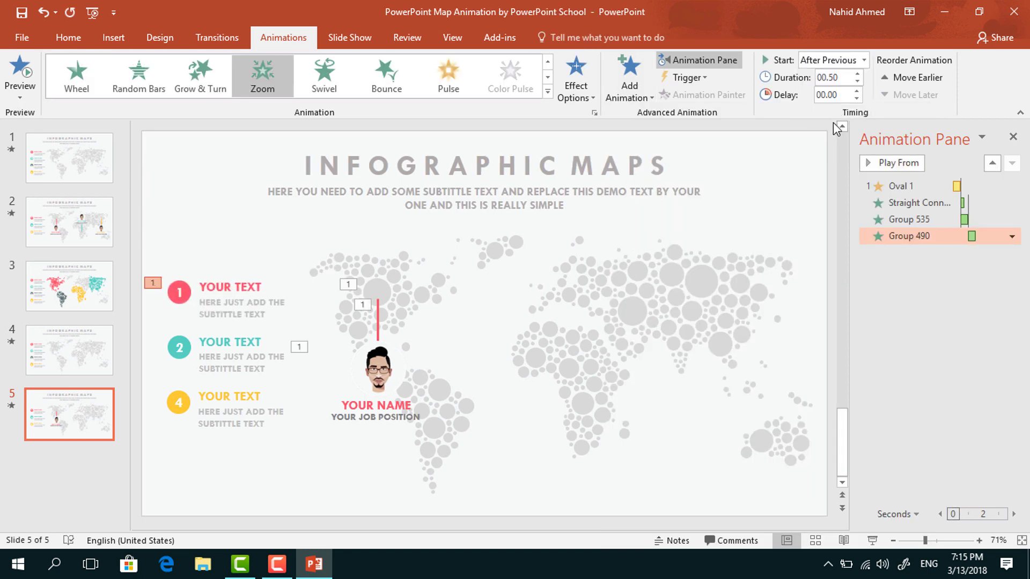
- Add a Fill Color emphasis animation to another map oval
click(533, 356)
click(629, 81)
click(759, 358)
click(576, 81)
- Make the oval fill teal and add a teal copy of the pin line wiping from the top
click(576, 244)
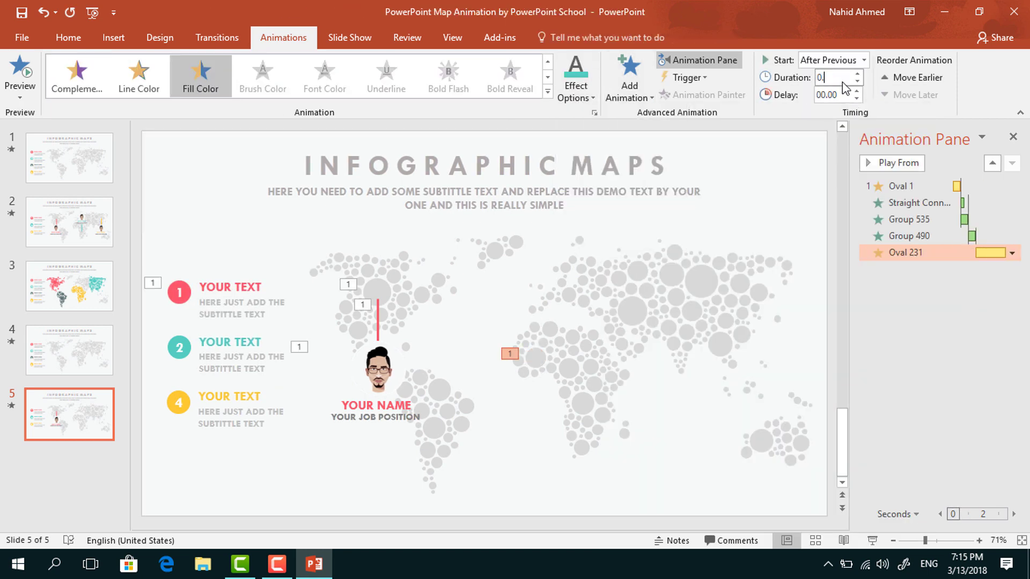
drag(377, 319, 435, 320)
click(573, 92)
click(625, 138)
click(561, 37)
click(386, 77)
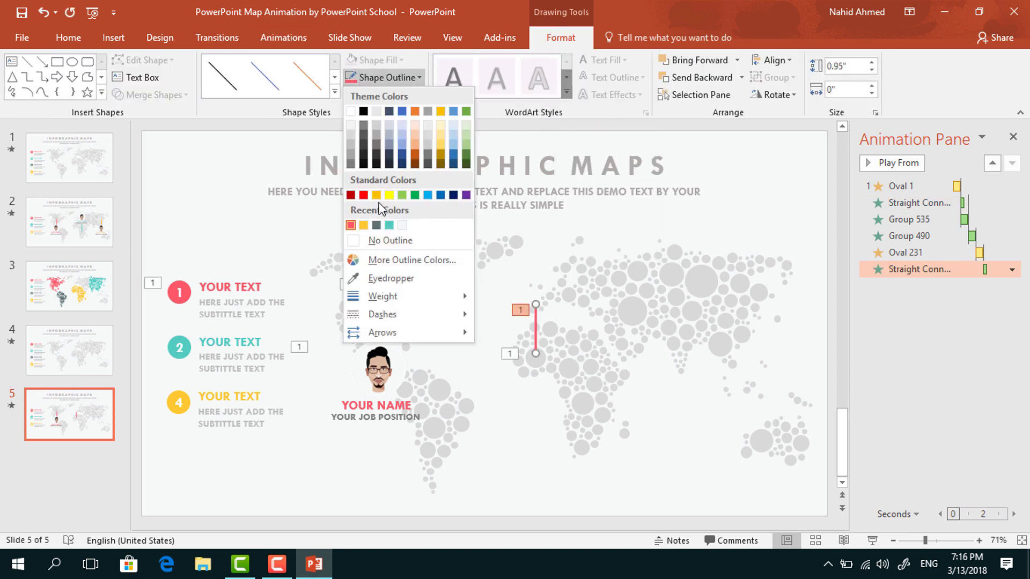
click(356, 240)
- Duplicate the person group onto the teal line and the yellow pin
click(400, 379)
drag(441, 358, 539, 280)
right_click(472, 230)
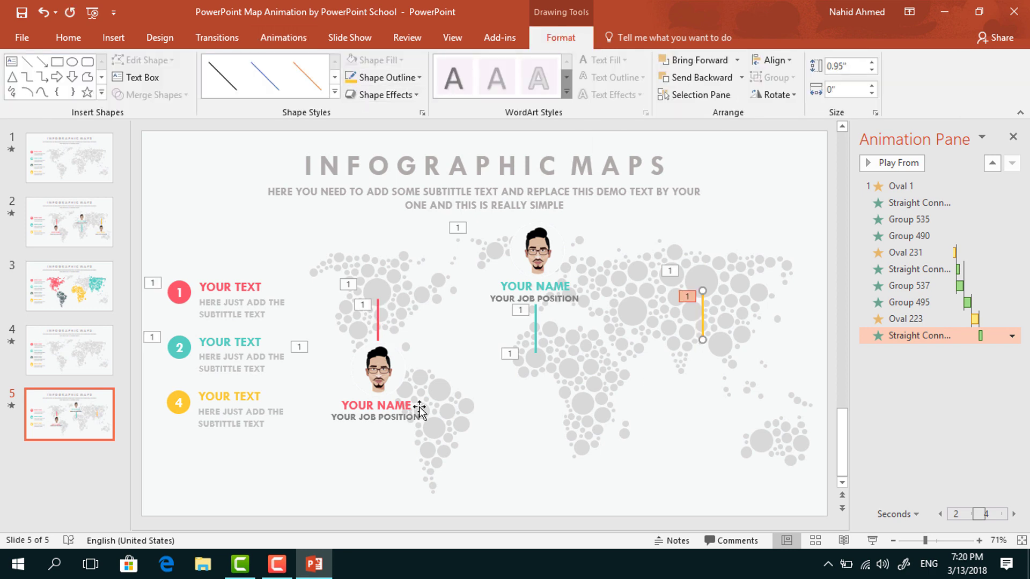
drag(421, 409, 675, 426)
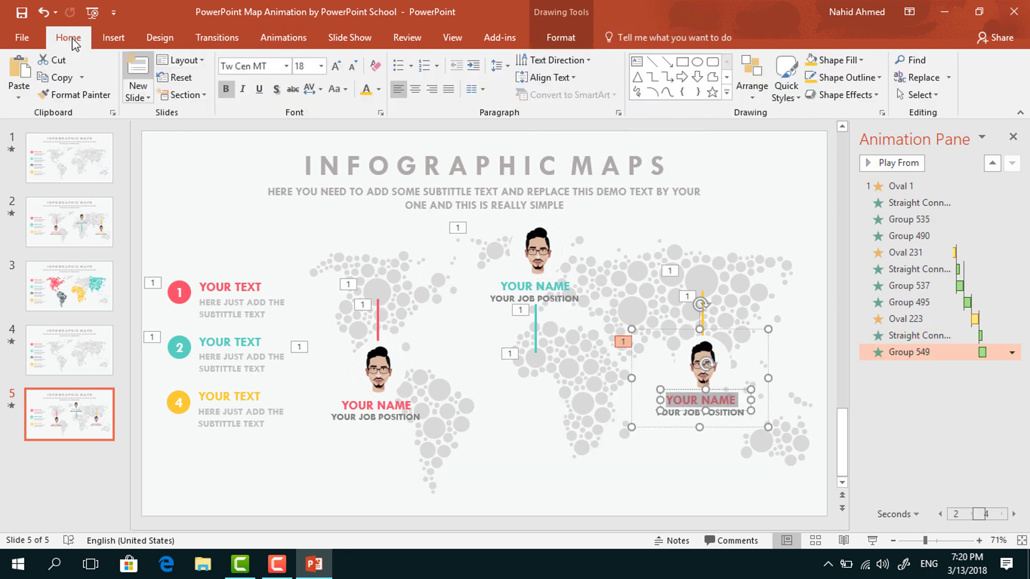
- Give item 4's text group a Zoom entrance and play the slide show from this slide
click(288, 426)
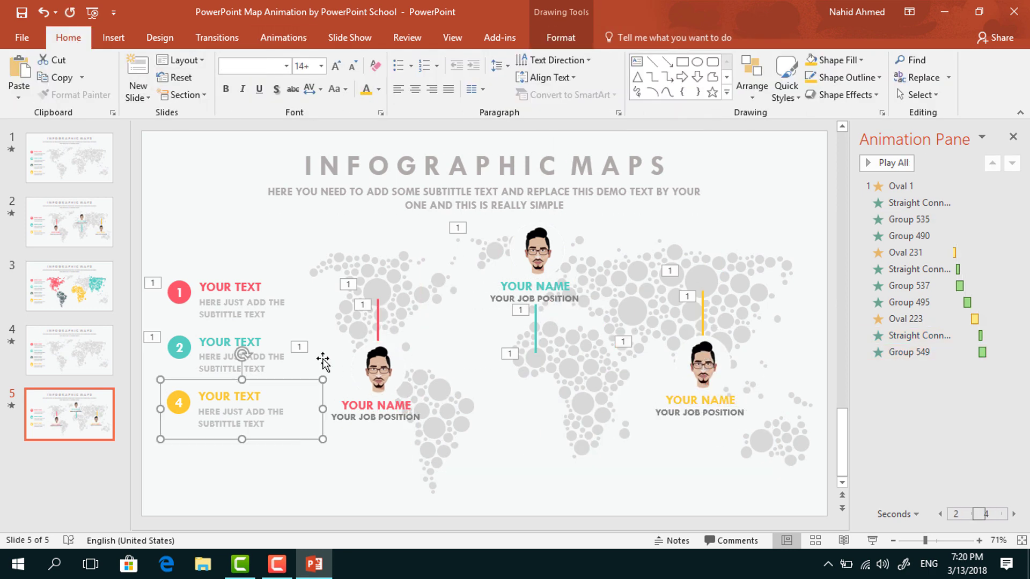
click(283, 37)
click(630, 81)
click(649, 240)
click(872, 540)
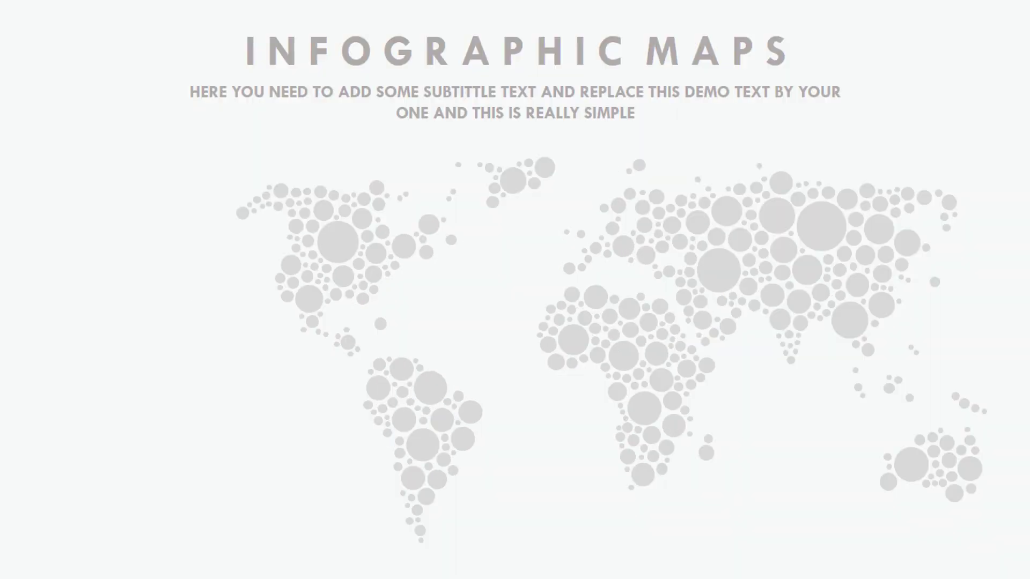